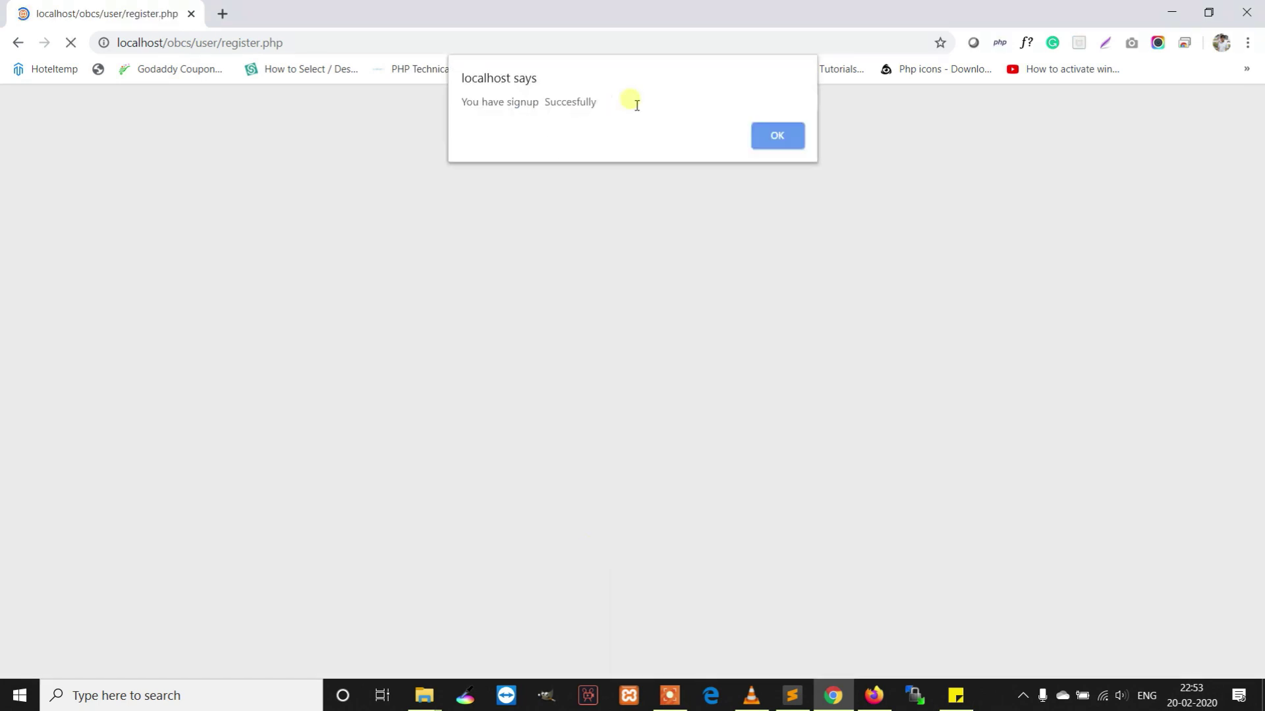
# Highlight the 'You have signup Succesfully' message and dismiss the alert
pyautogui.moveTo(631, 102); pyautogui.dragTo(434, 108)
pyautogui.click(774, 134)
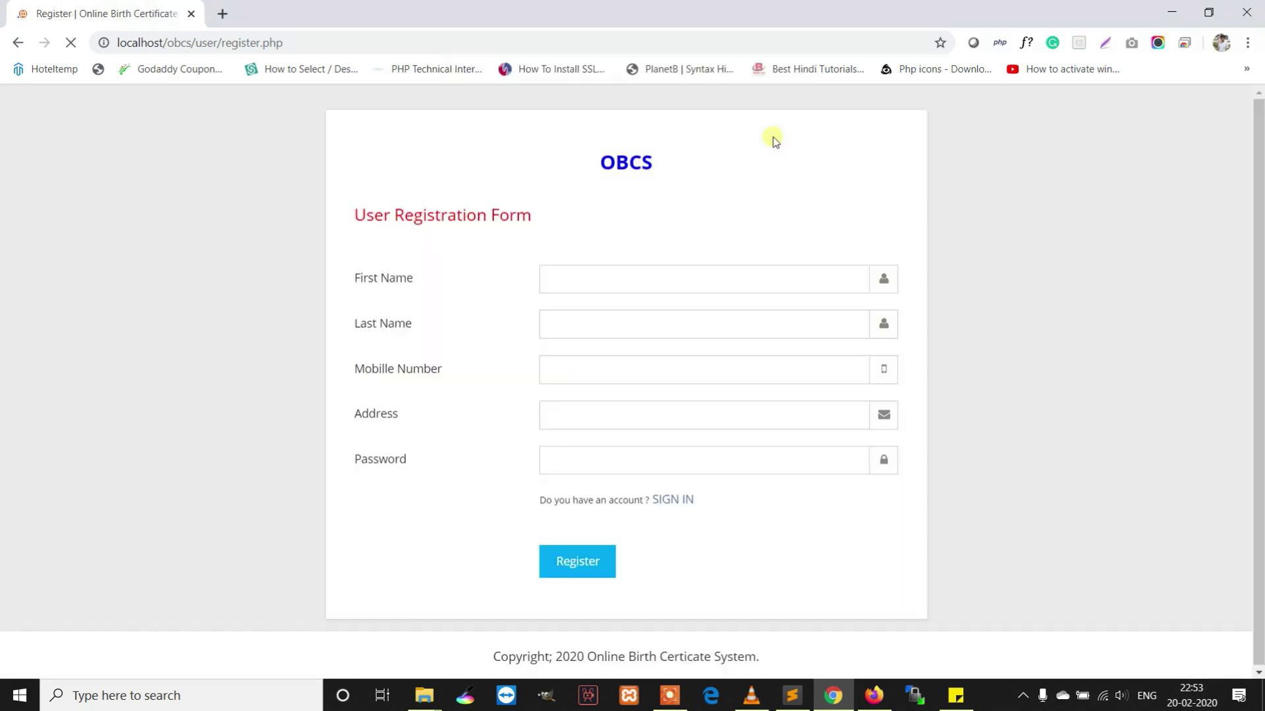
# Log in to the new user account with its mobile number and password
pyautogui.click(665, 499)
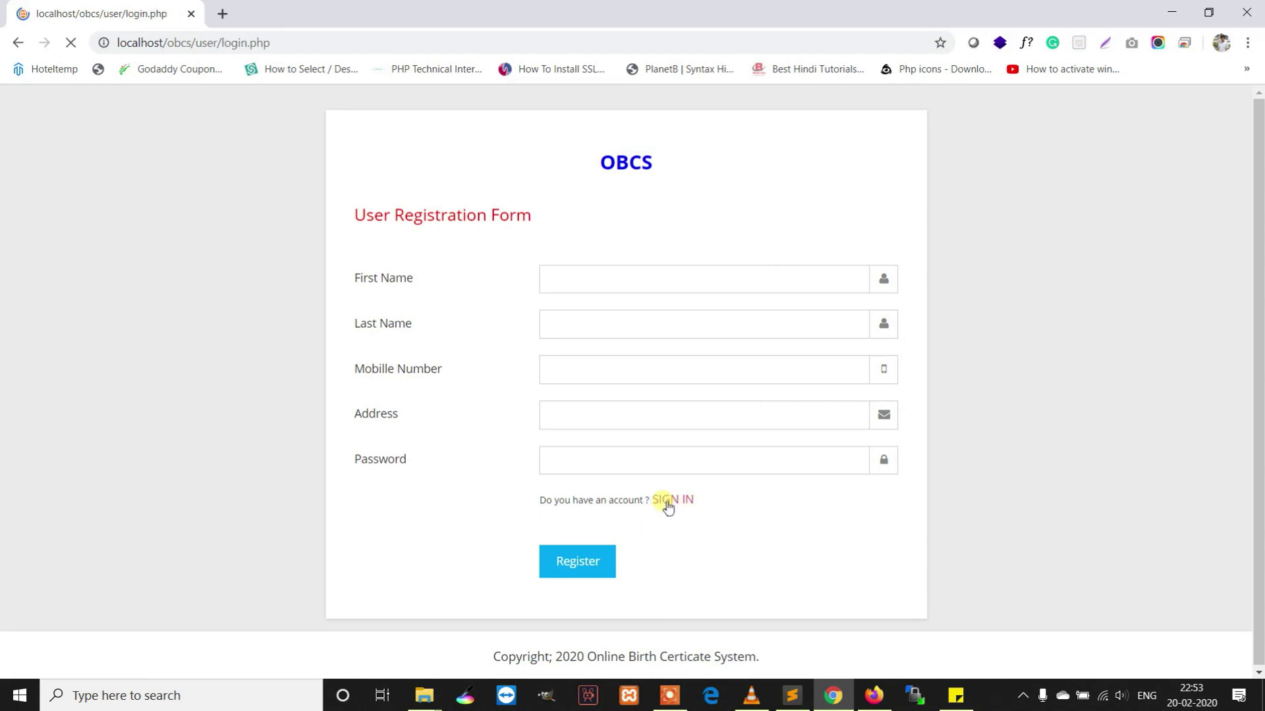
pyautogui.click(656, 280)
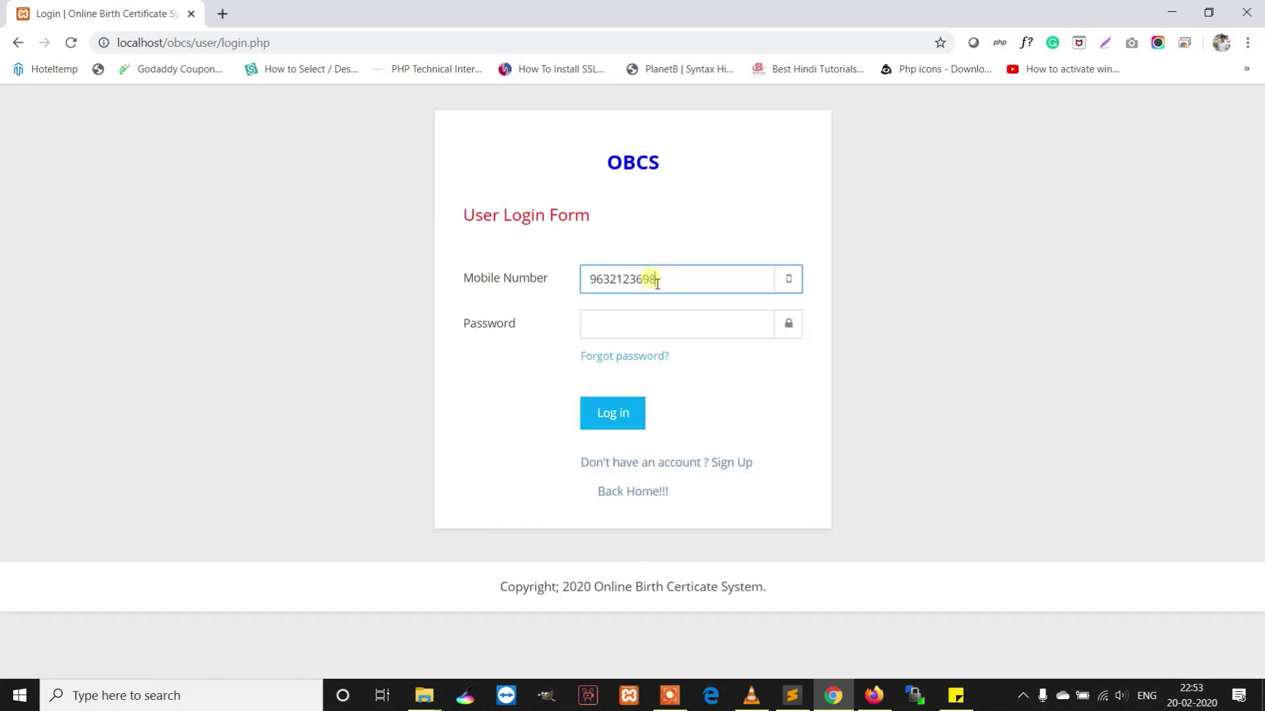
pyautogui.click(654, 327)
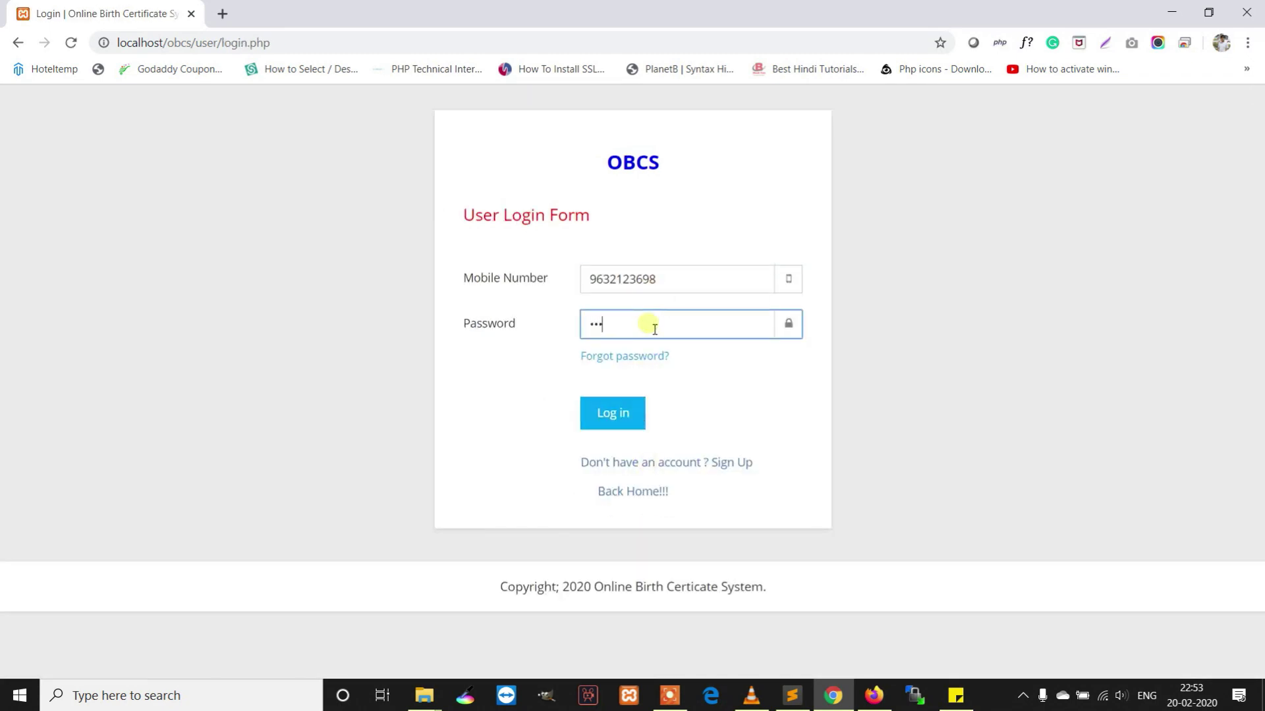
pyautogui.write('Test@123')
pyautogui.press('Return')
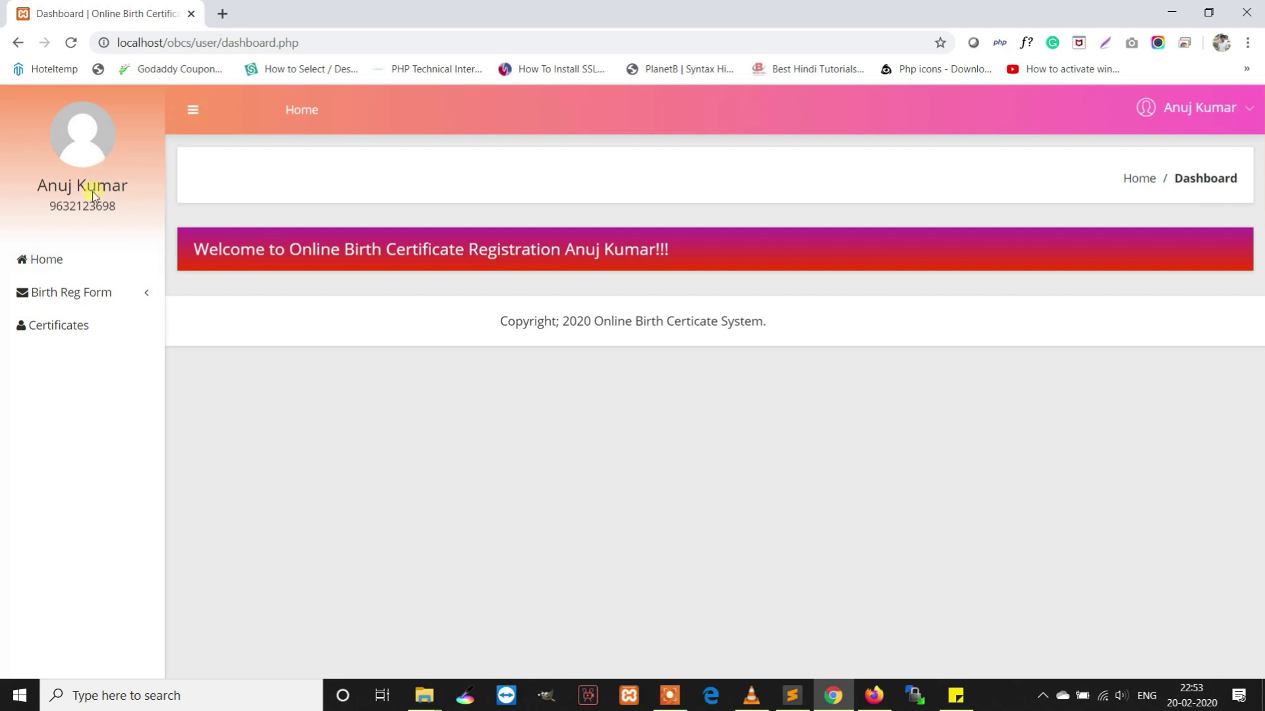
# Highlight the account name on the user dashboard and open the account menu
pyautogui.moveTo(147, 188); pyautogui.dragTo(16, 183)
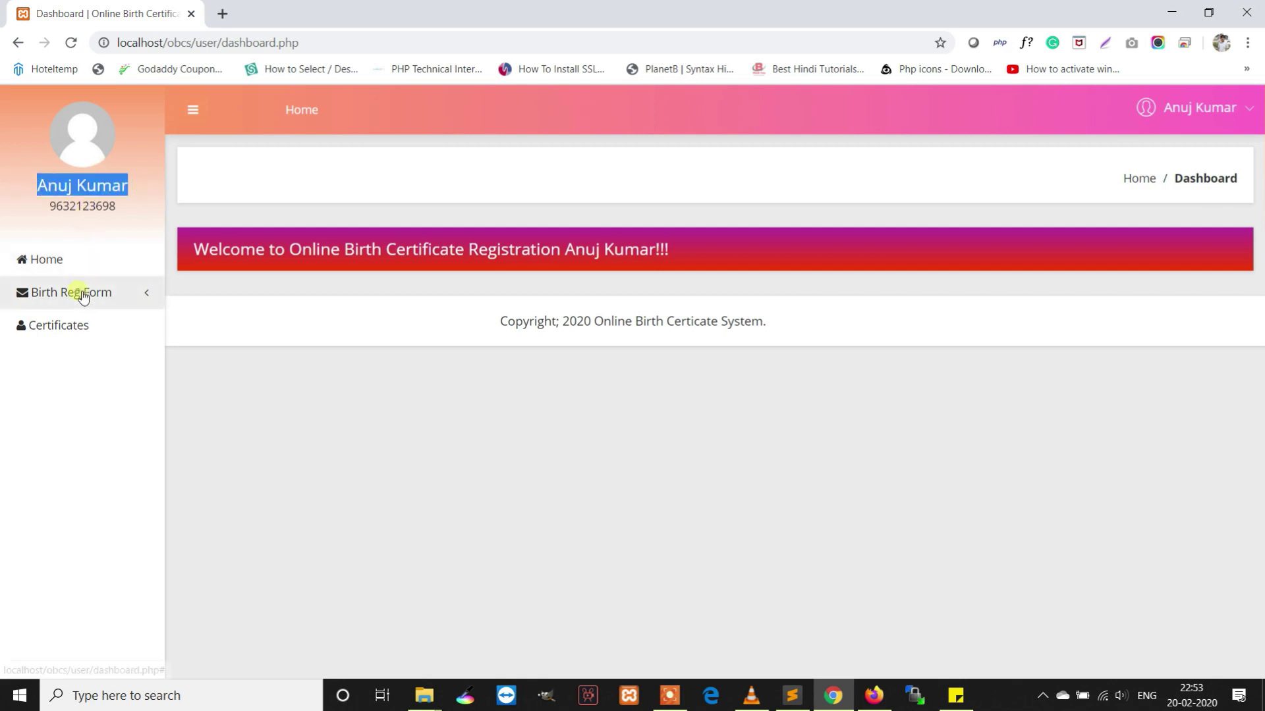
pyautogui.moveTo(79, 292)
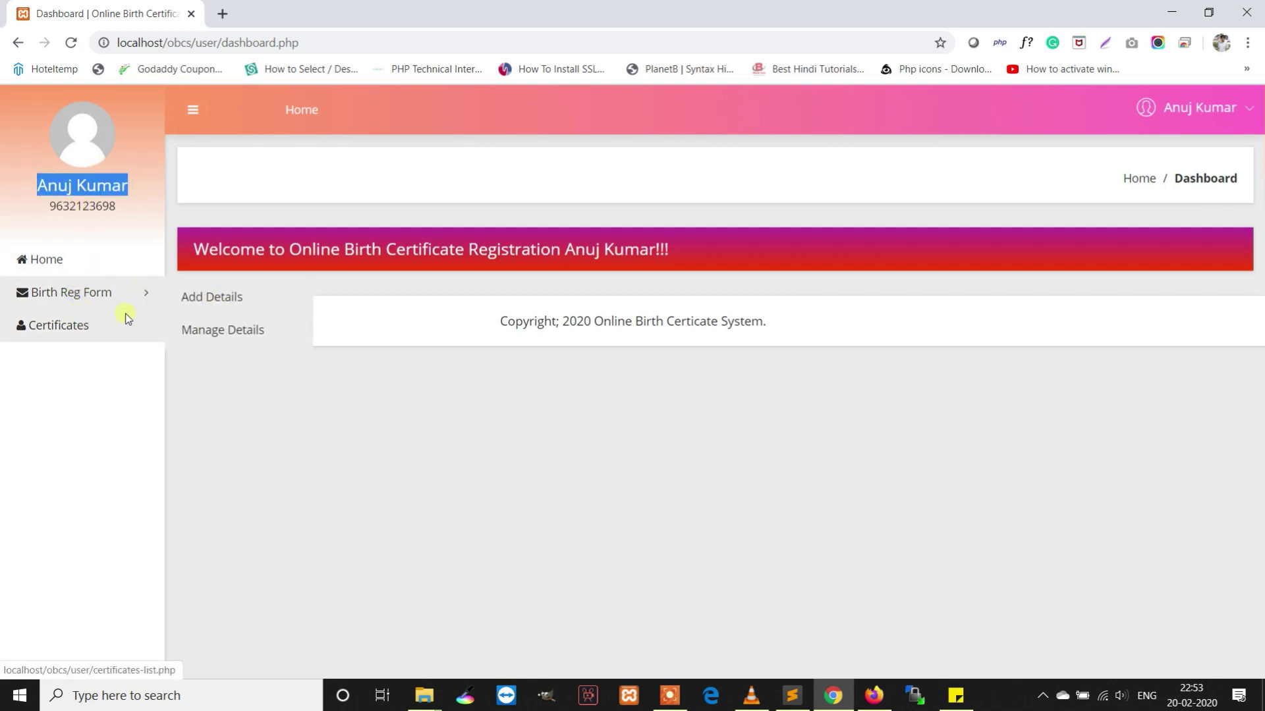
pyautogui.click(1184, 109)
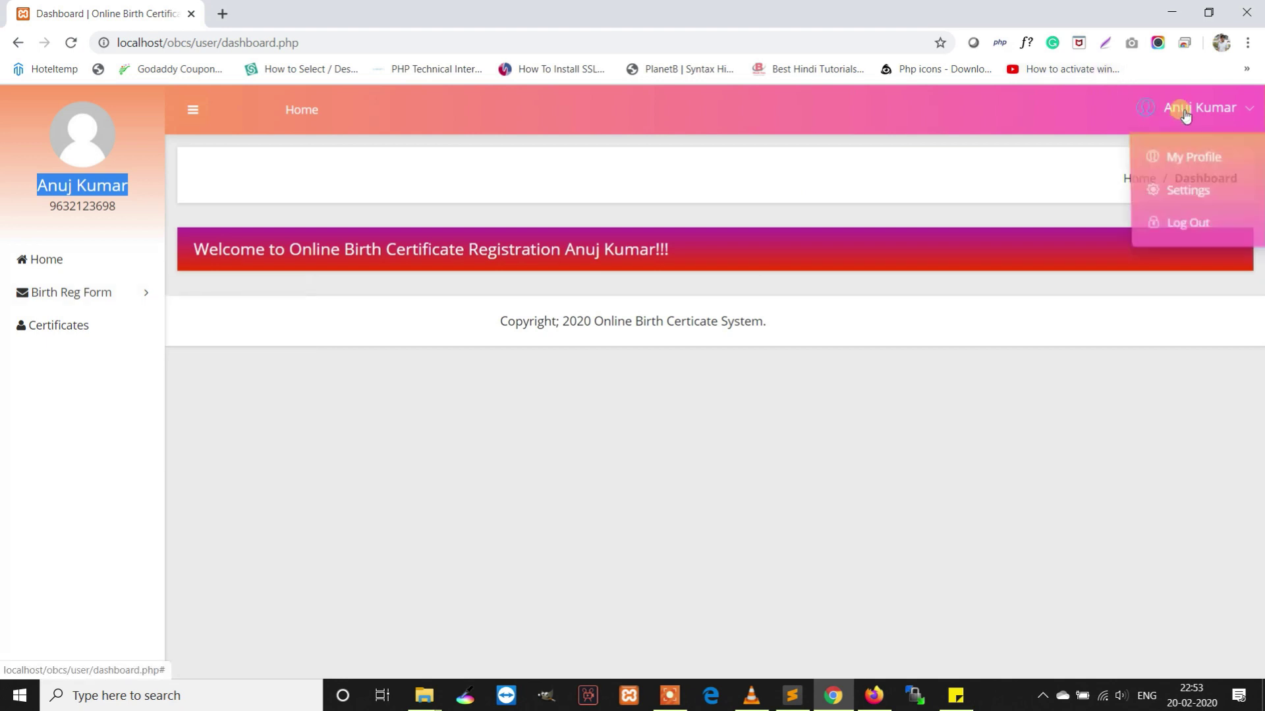
# Append the postal code to the profile address and save the change
pyautogui.click(1182, 157)
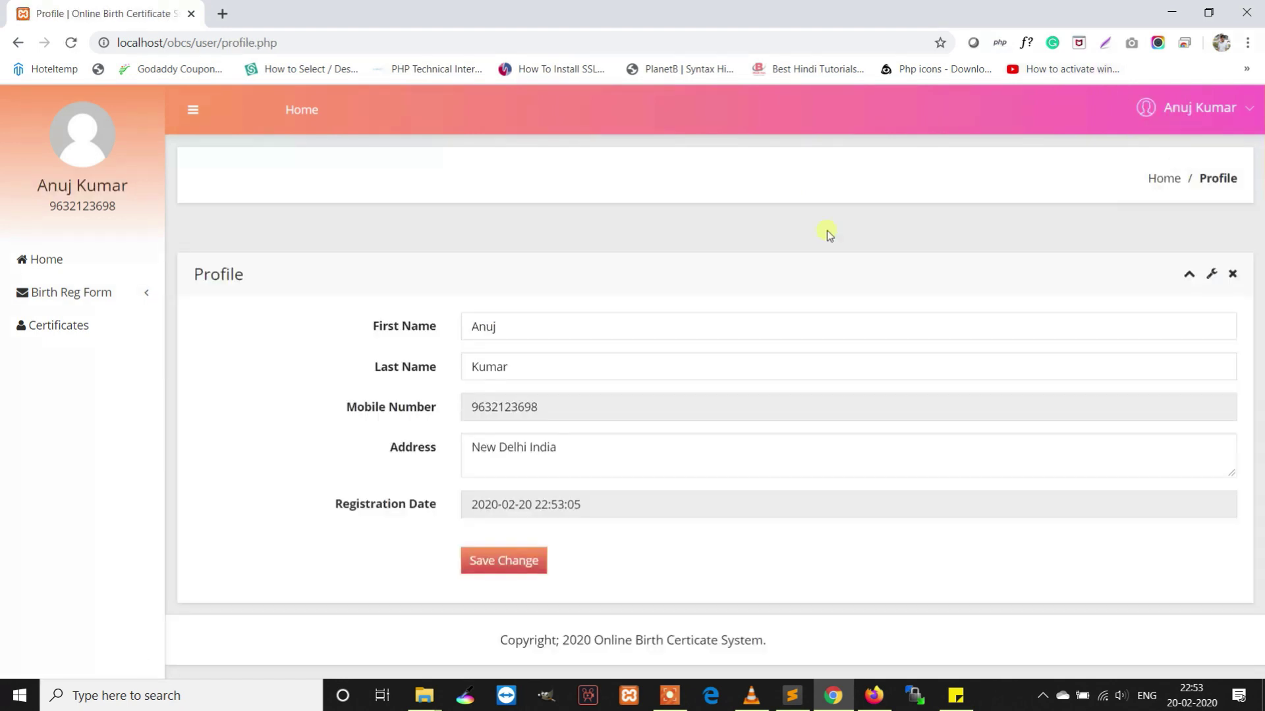
pyautogui.click(600, 459)
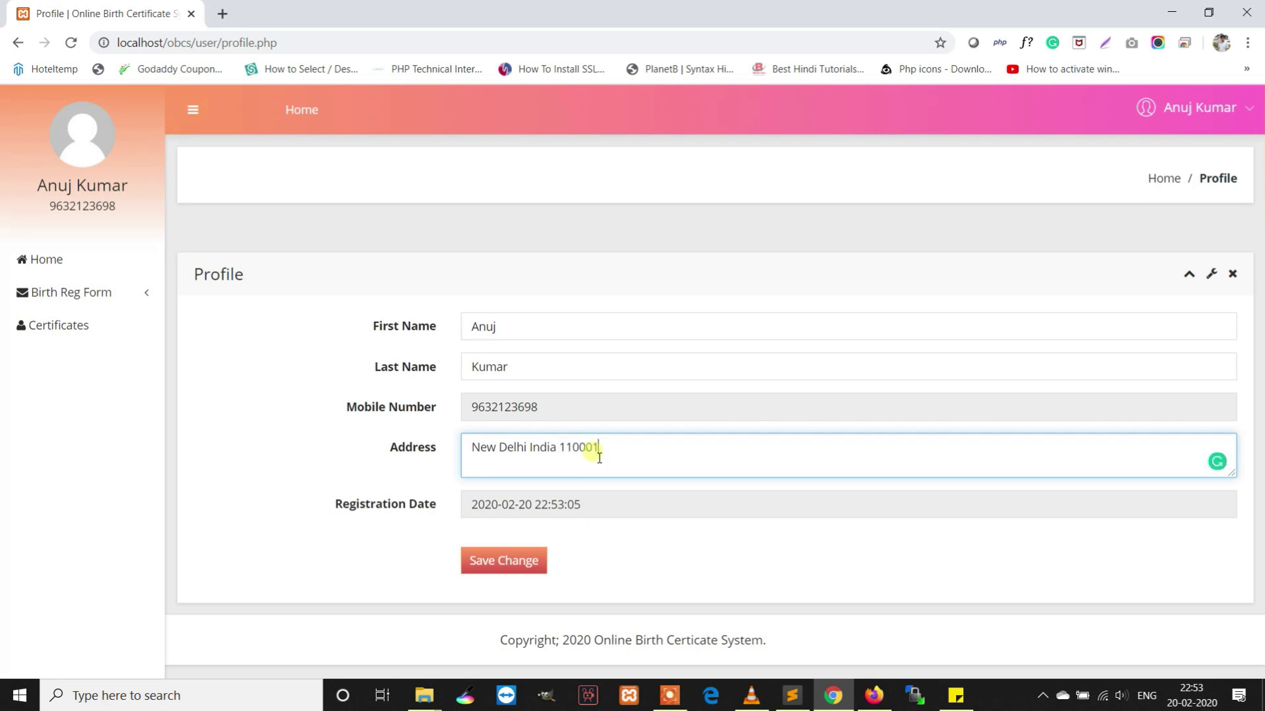
pyautogui.click(519, 570)
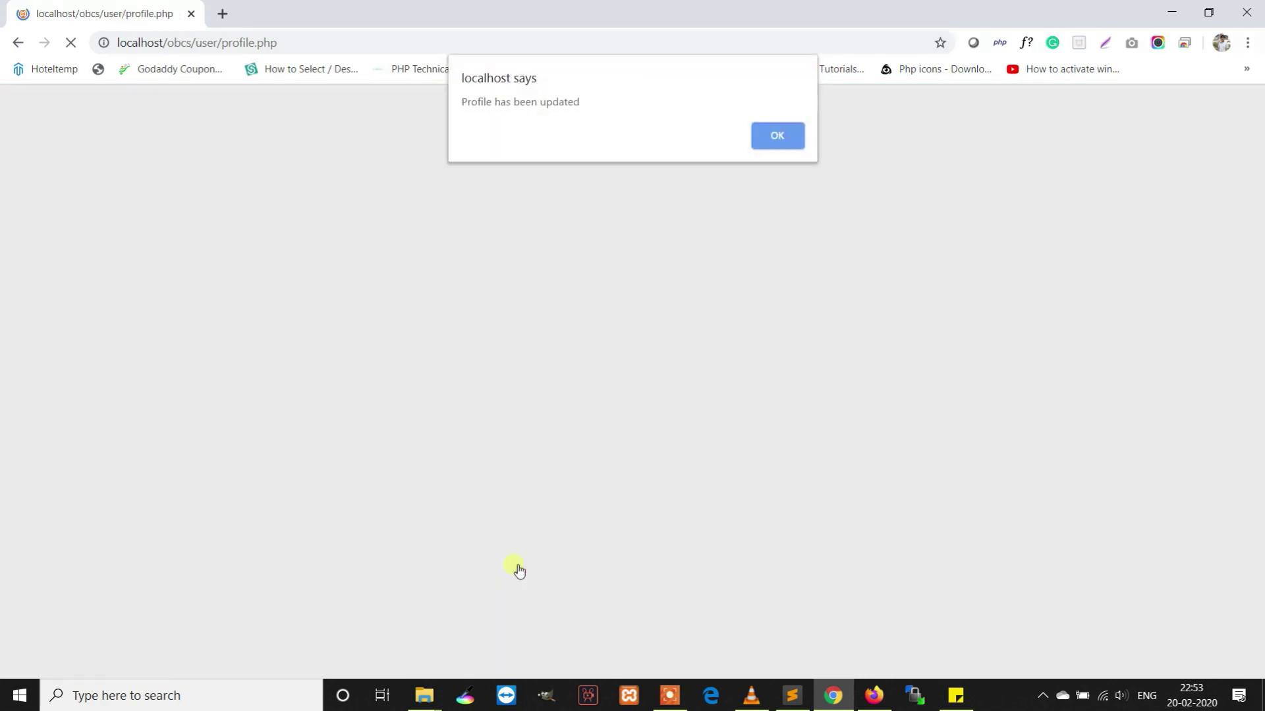
pyautogui.click(771, 131)
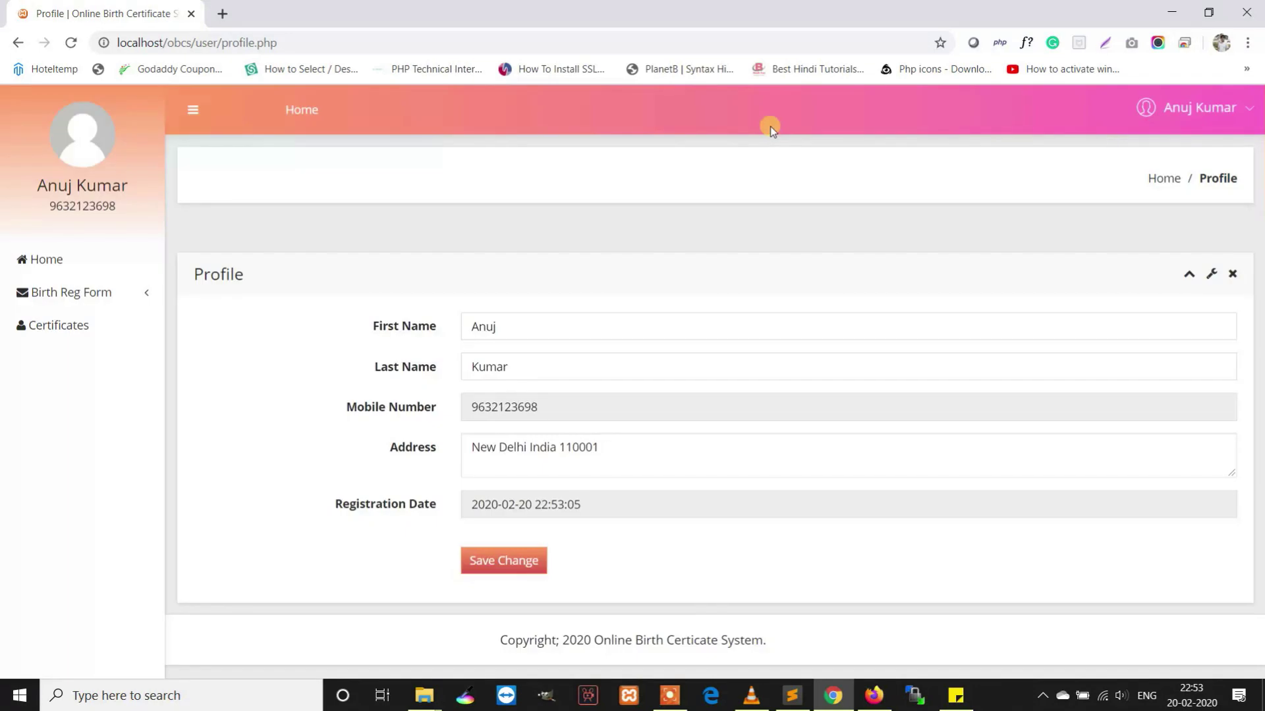
# Go to the change password page from the account menu
pyautogui.click(712, 440)
pyautogui.click(1220, 121)
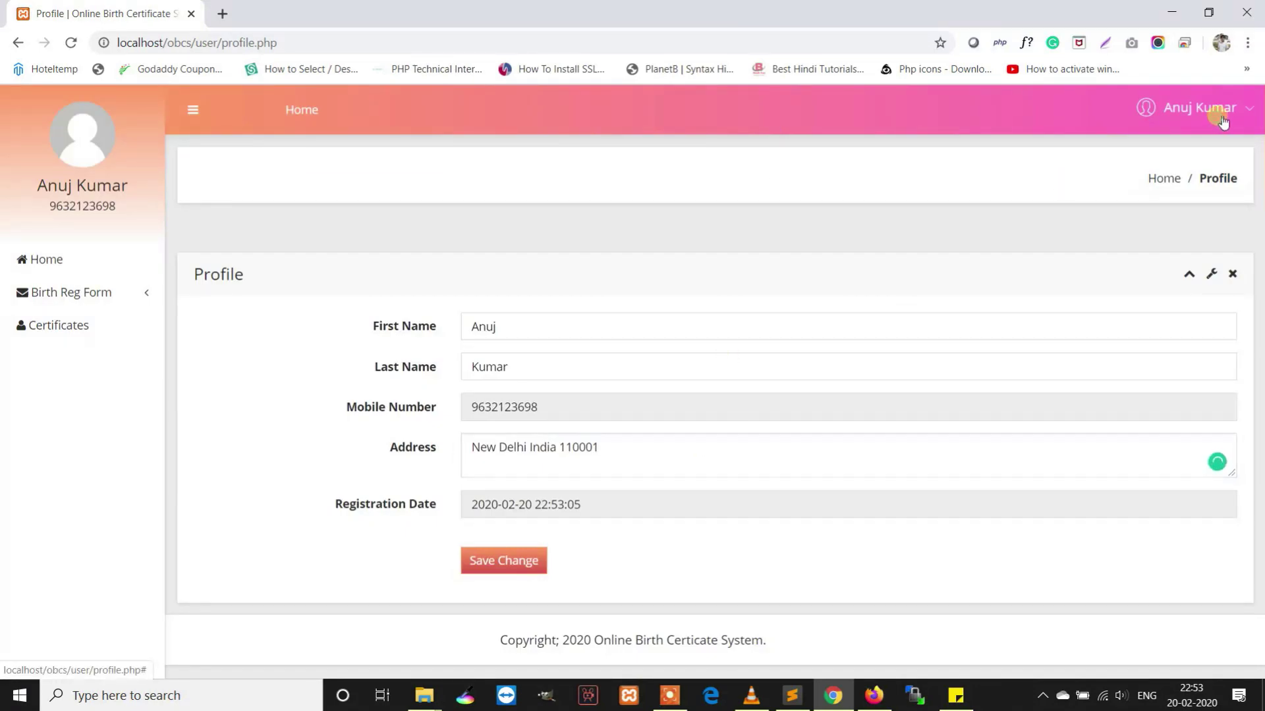
pyautogui.click(1203, 197)
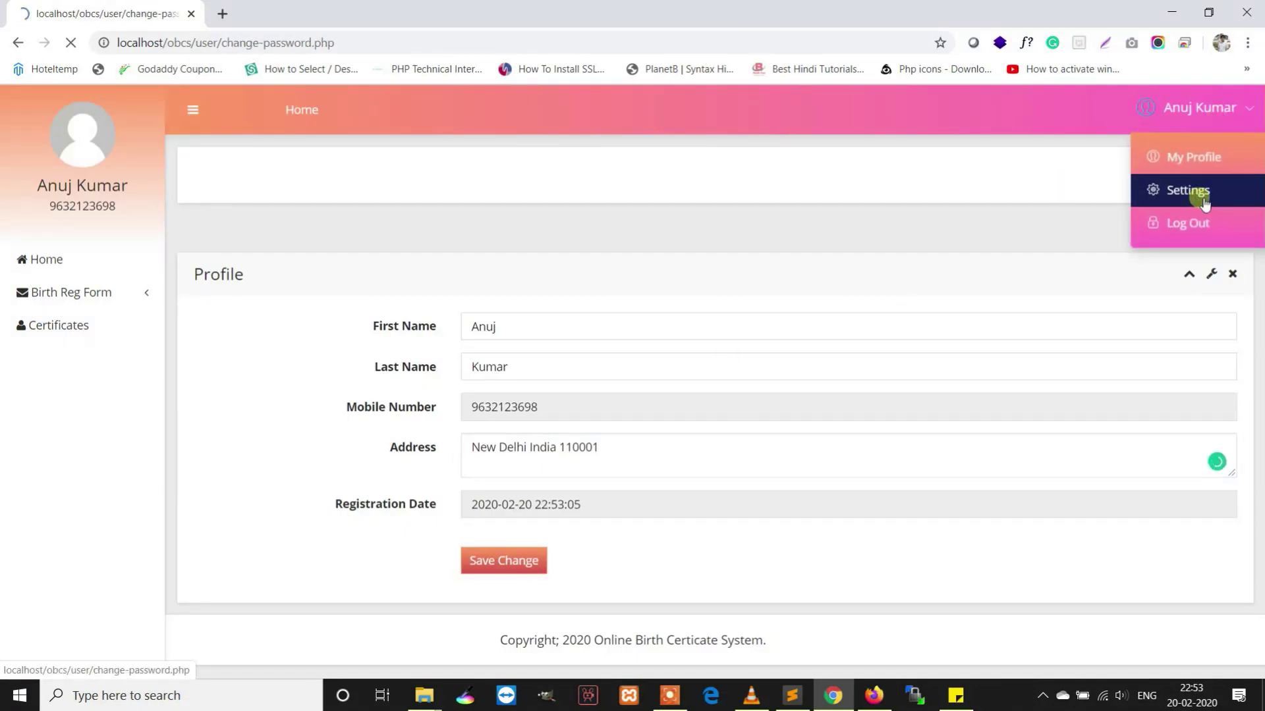
# Submit the current and new passwords, accept the success alert, and open Birth Reg Form > Add Details
pyautogui.click(591, 339)
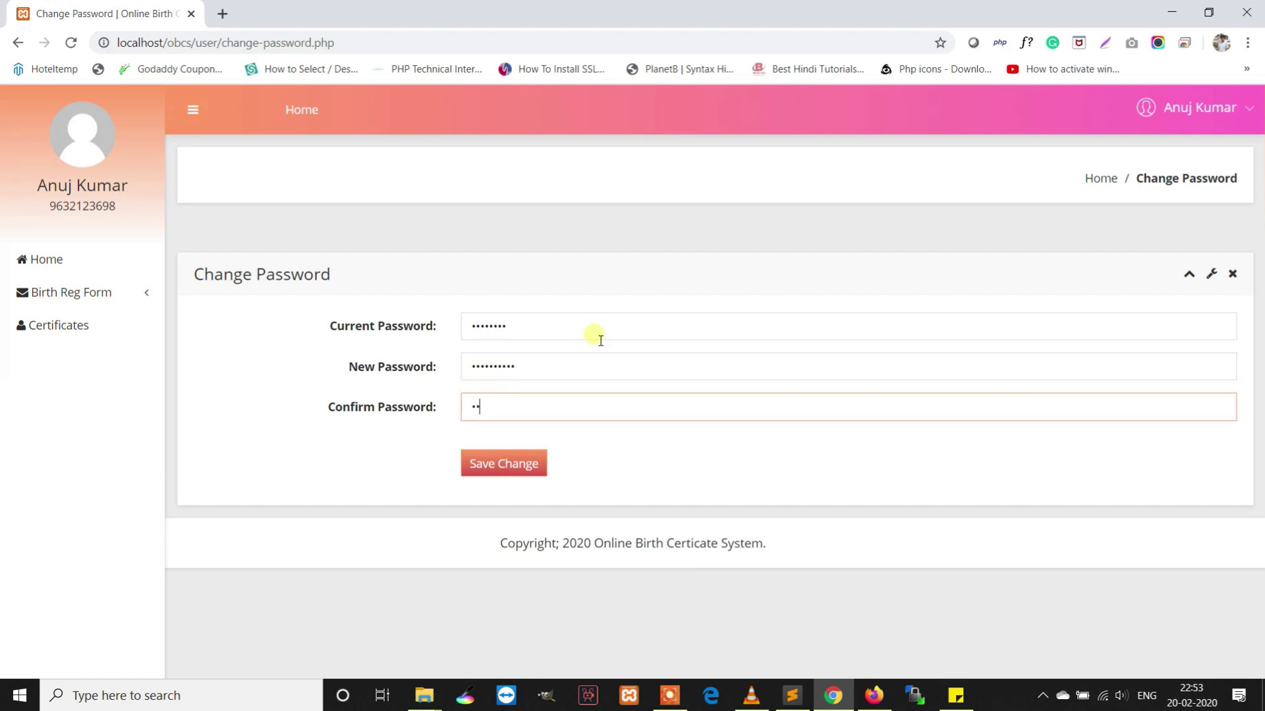
pyautogui.press('Return')
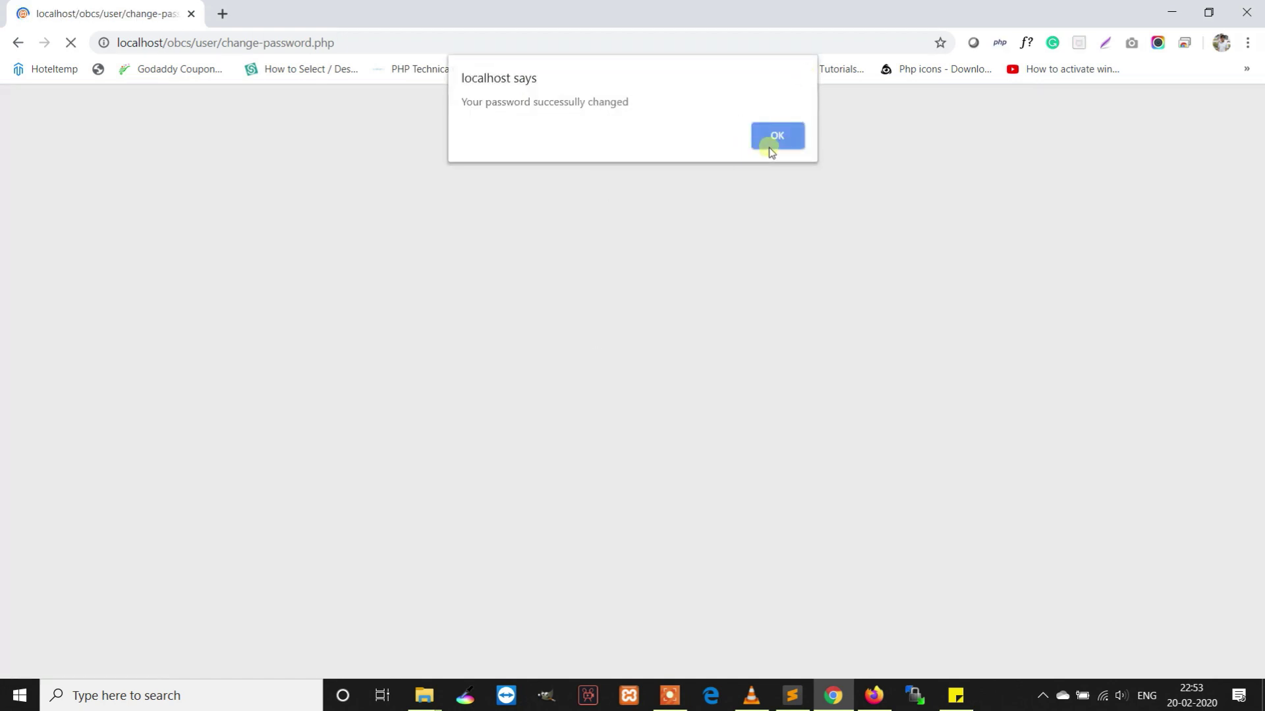
pyautogui.click(770, 147)
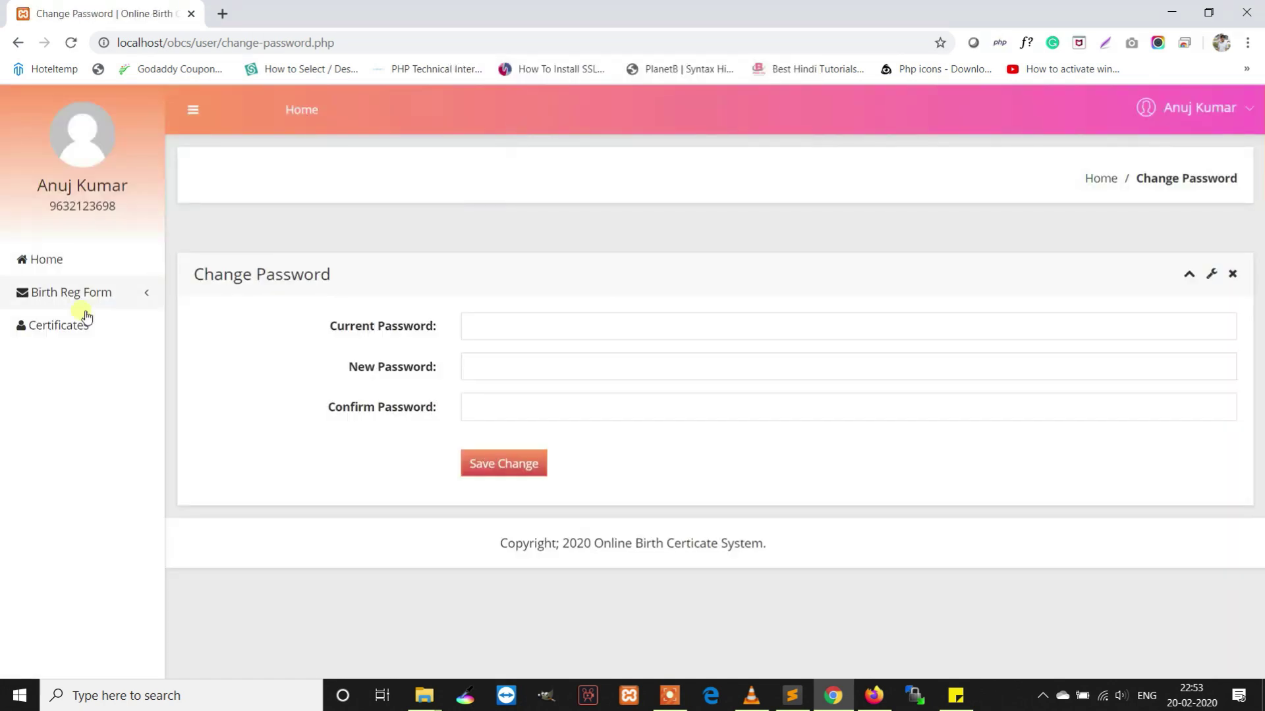
pyautogui.moveTo(71, 292)
pyautogui.click(212, 305)
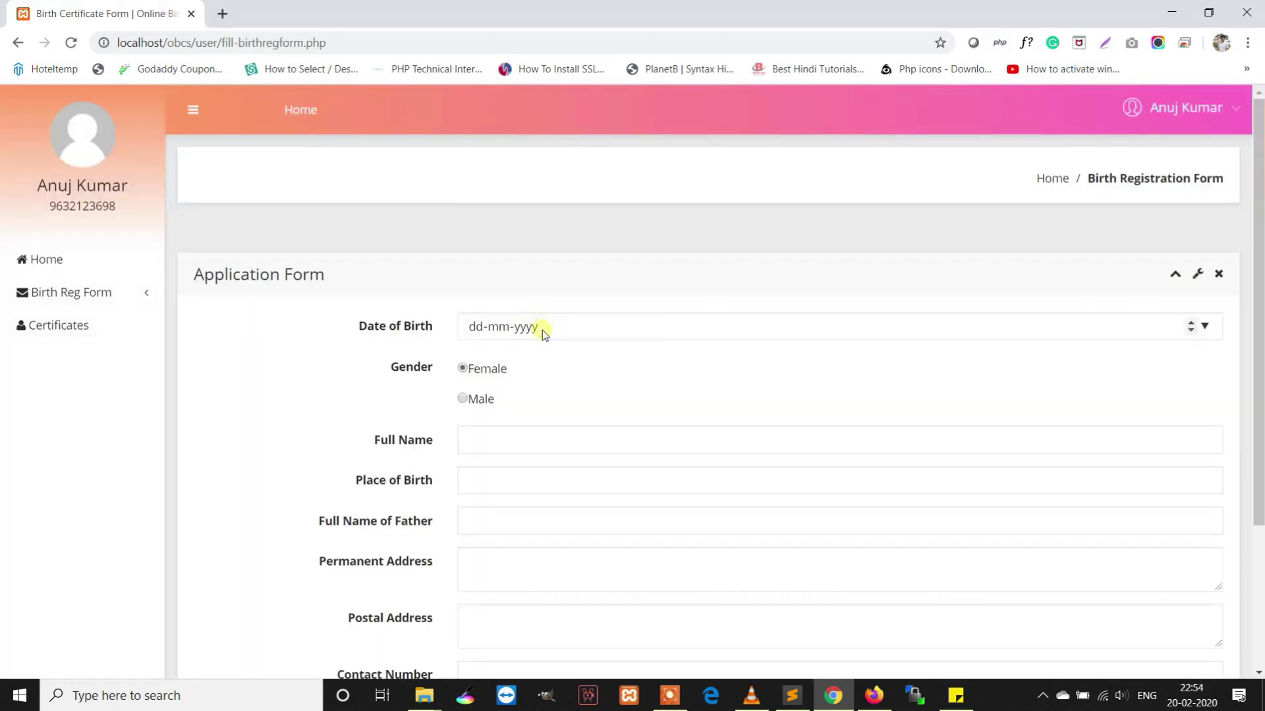
# Set the date of birth to 9 November 2019 in the calendar
pyautogui.click(1205, 326)
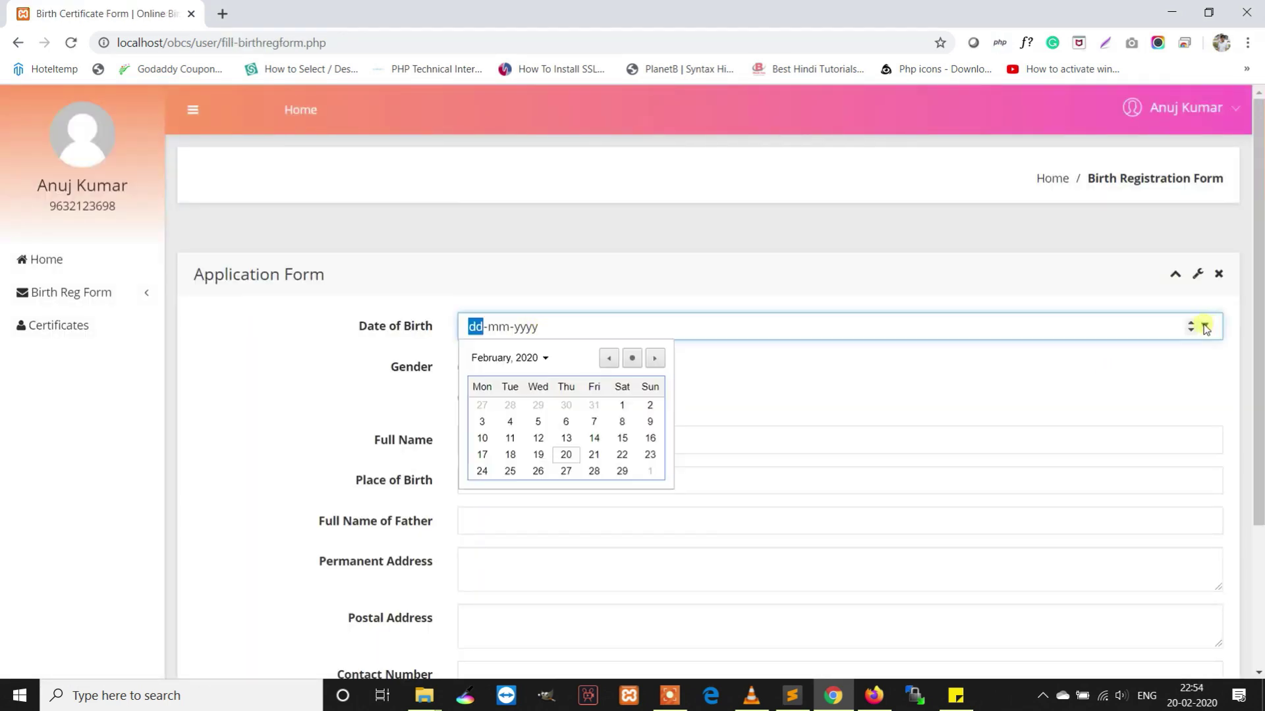
pyautogui.click(608, 357)
pyautogui.click(609, 357)
pyautogui.click(609, 358)
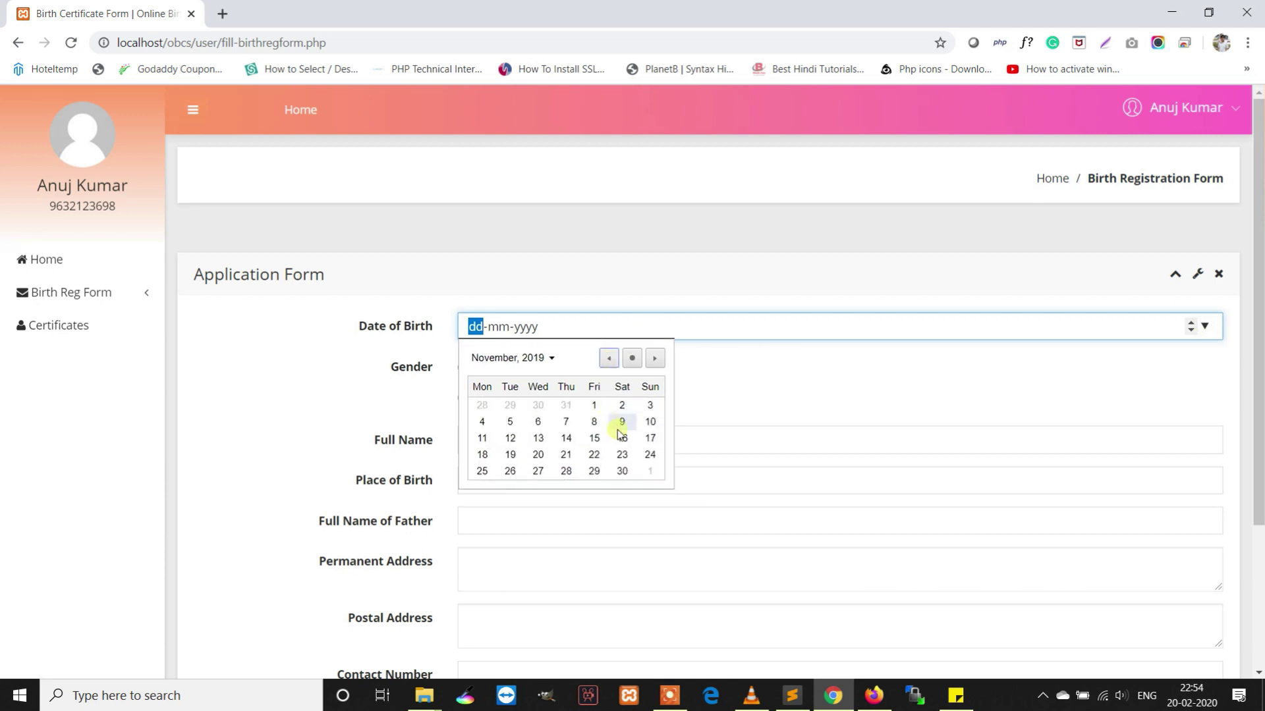
pyautogui.click(622, 423)
# Enter the child's name Abc and the father's name XYZ
pyautogui.click(494, 448)
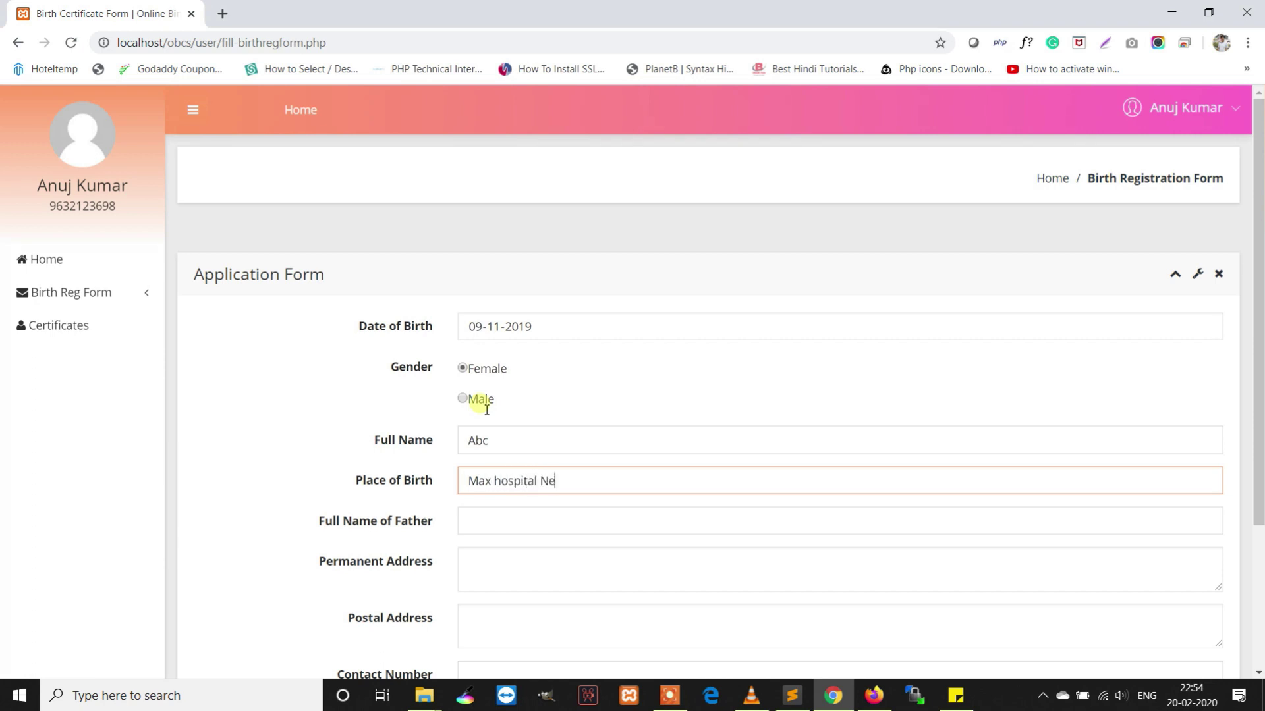
pyautogui.press('Tab')
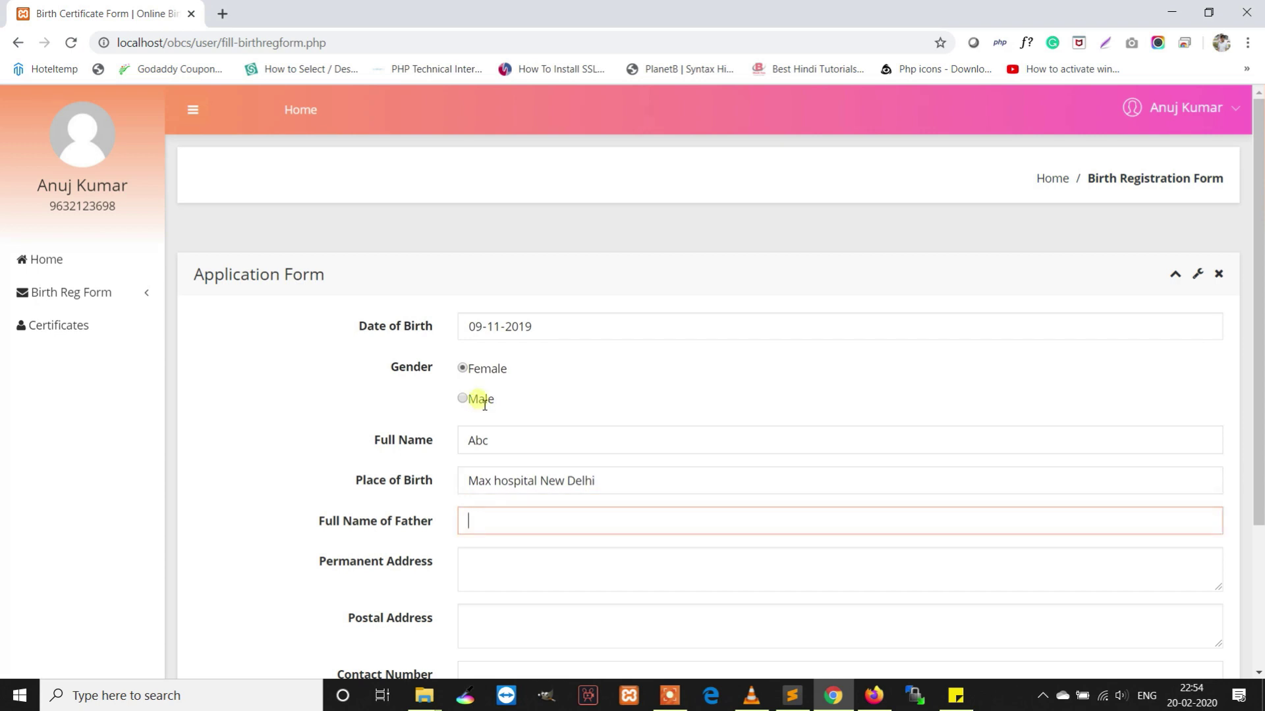
pyautogui.write('XYZ')
# Enter permanent address 'Mayur Vihar New Delhi' and copy it into the postal address
pyautogui.click(555, 578)
pyautogui.scroll(-1, 536, 582)
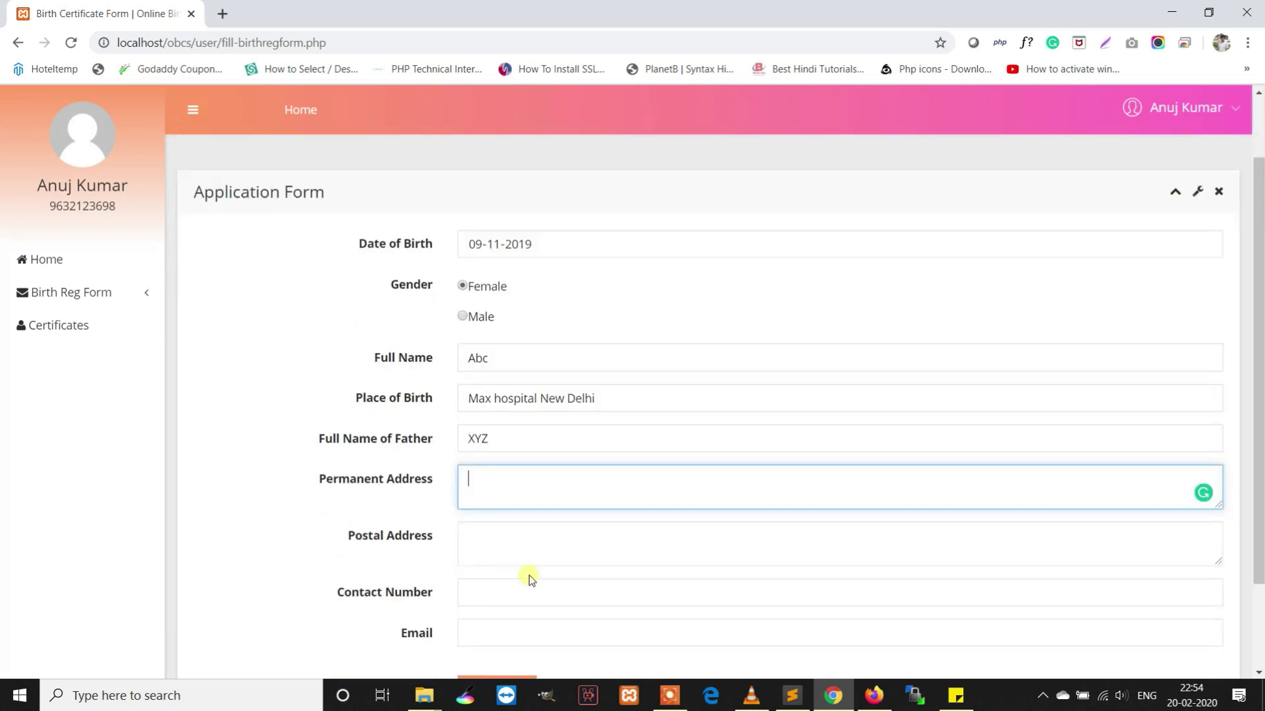
pyautogui.write('Mayur Vihar New Delhi')
pyautogui.press('Tab')
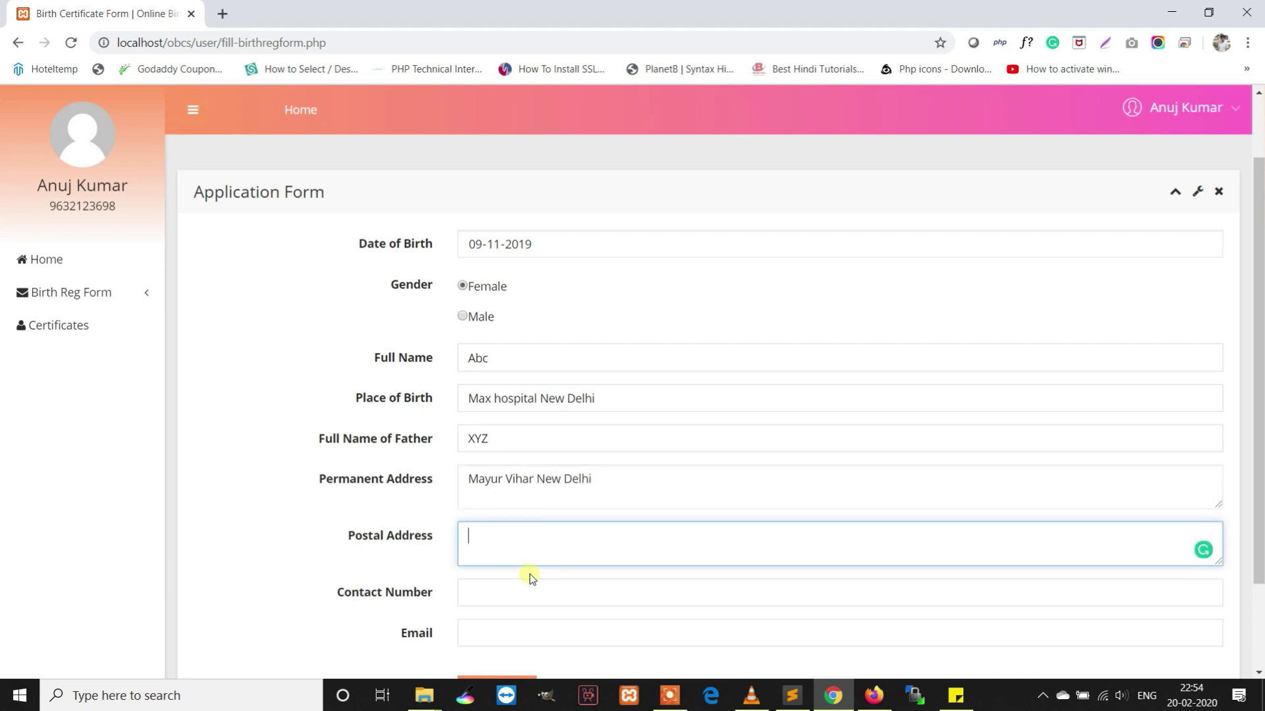
pyautogui.hotkey('shift', 'Tab')
pyautogui.hotkey('ctrl', 'c')
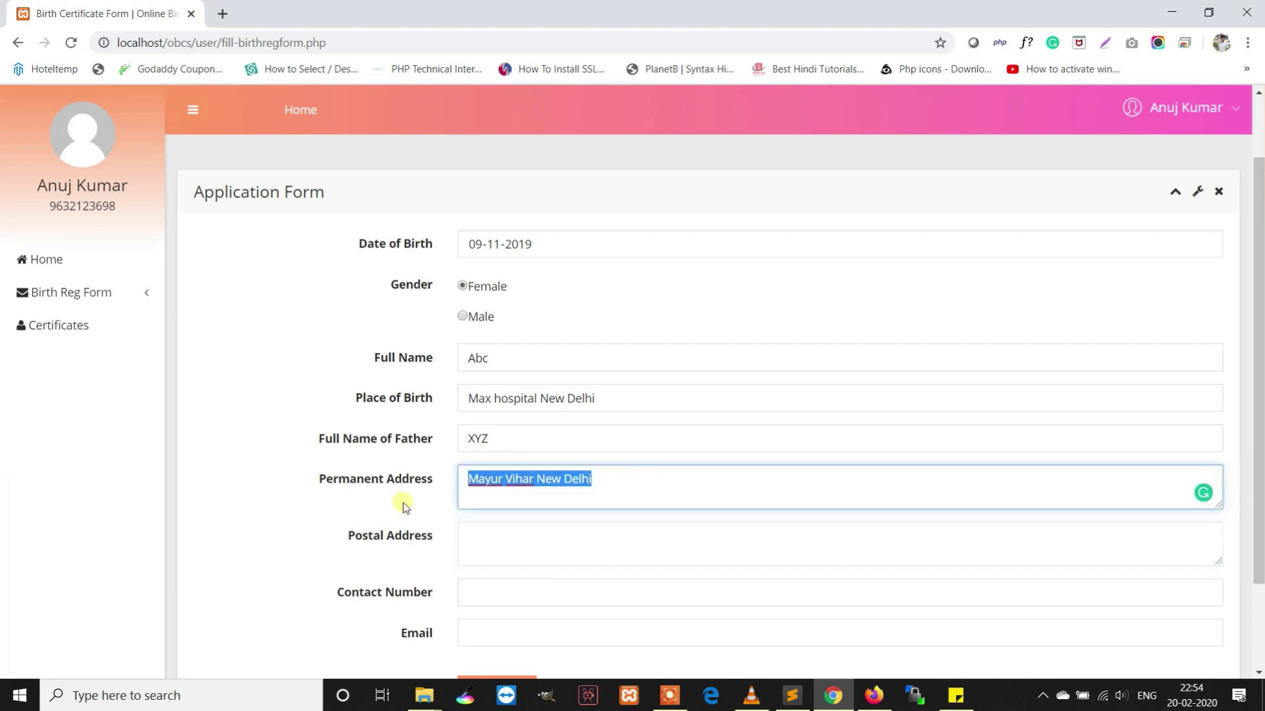
pyautogui.click(532, 557)
pyautogui.hotkey('ctrl', 'v')
# Copy the account phone number from the page into the contact number field
pyautogui.click(527, 596)
pyautogui.click(96, 212)
pyautogui.doubleClick(93, 208)
pyautogui.rightClick(92, 208)
pyautogui.click(117, 220)
pyautogui.rightClick(101, 206)
pyautogui.click(130, 245)
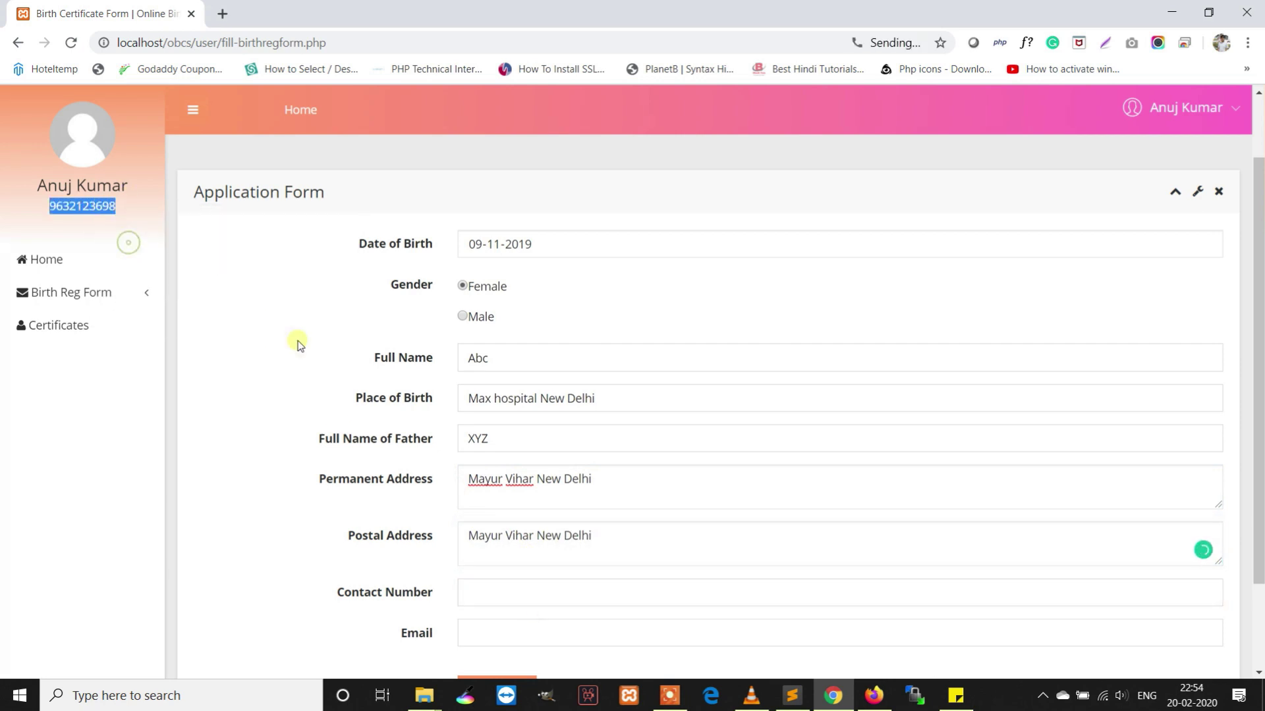
pyautogui.scroll(-2, 395, 409)
pyautogui.click(526, 479)
pyautogui.hotkey('ctrl', 'v')
# Fill in the email address, submit the application, and dismiss the confirmation
pyautogui.click(519, 523)
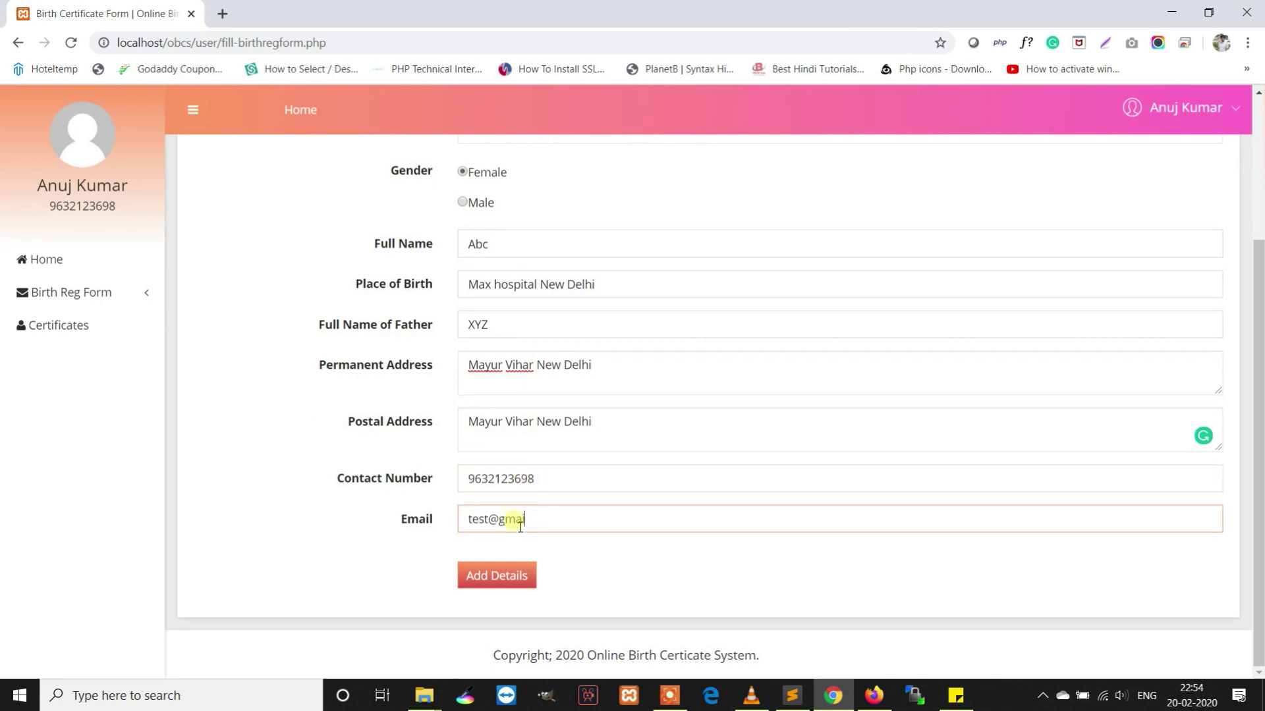
pyautogui.click(517, 572)
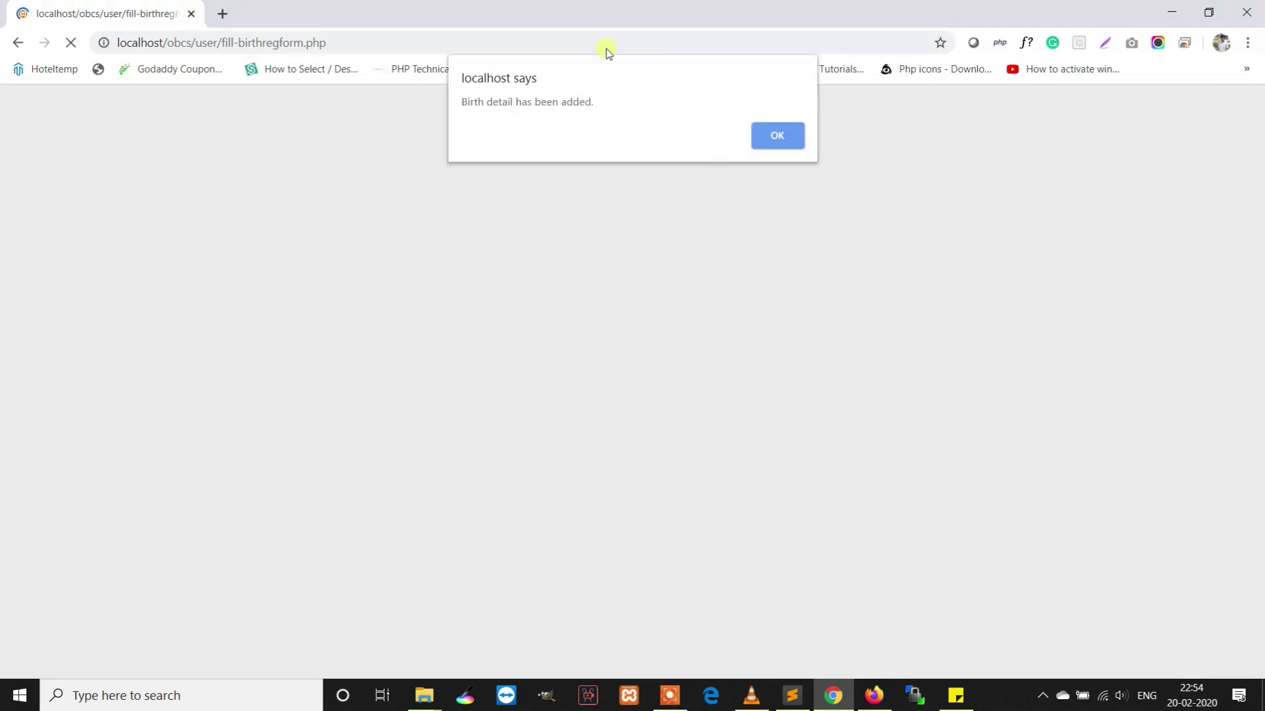
pyautogui.moveTo(622, 105); pyautogui.dragTo(446, 101)
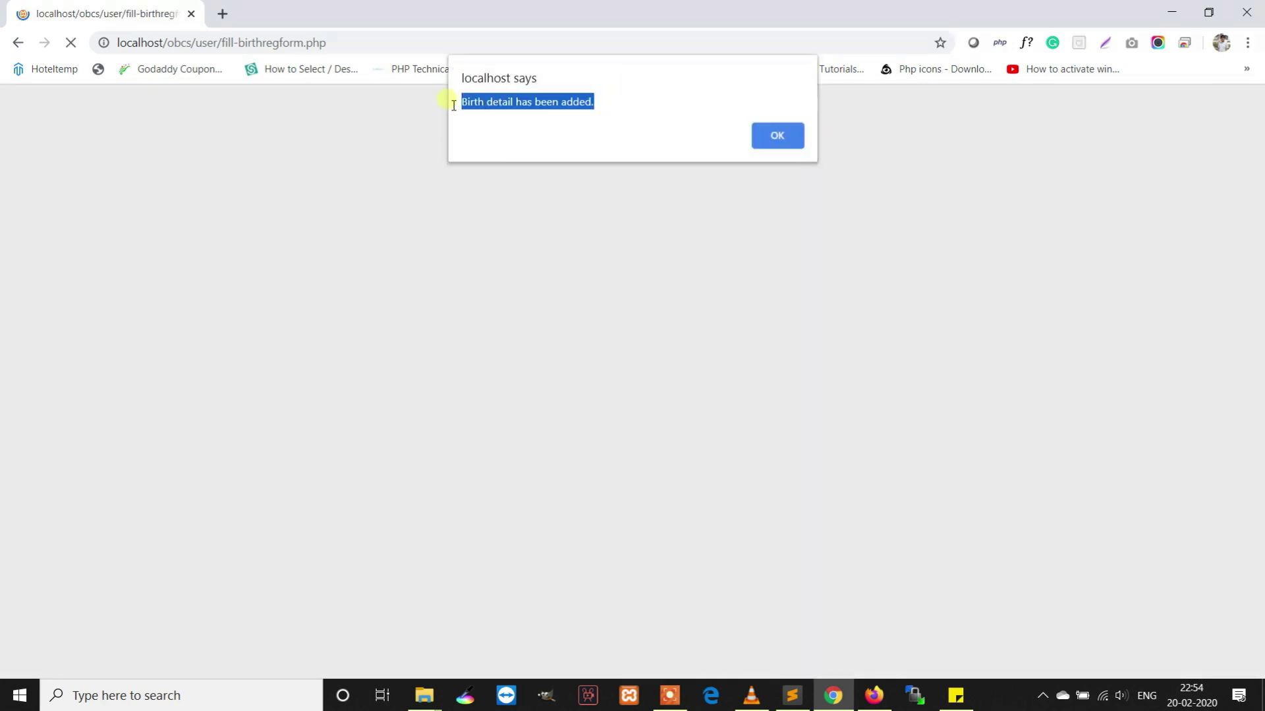
pyautogui.click(780, 132)
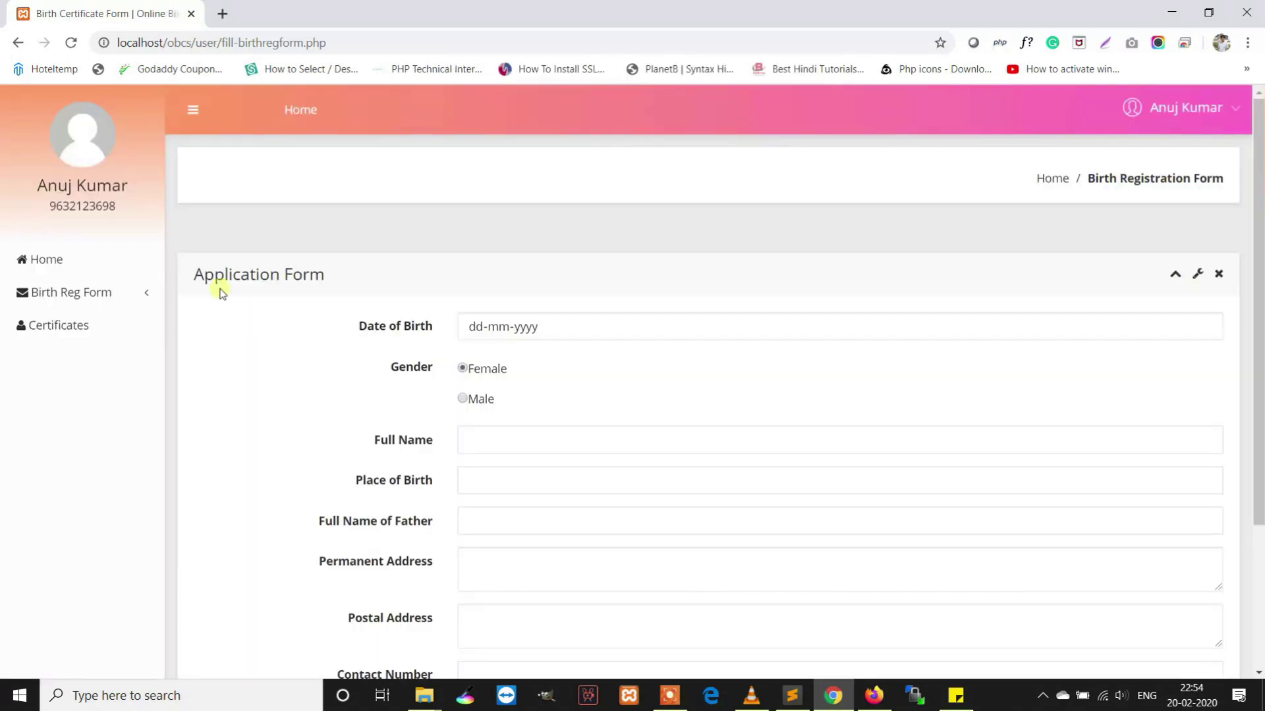
pyautogui.click(123, 299)
pyautogui.click(224, 331)
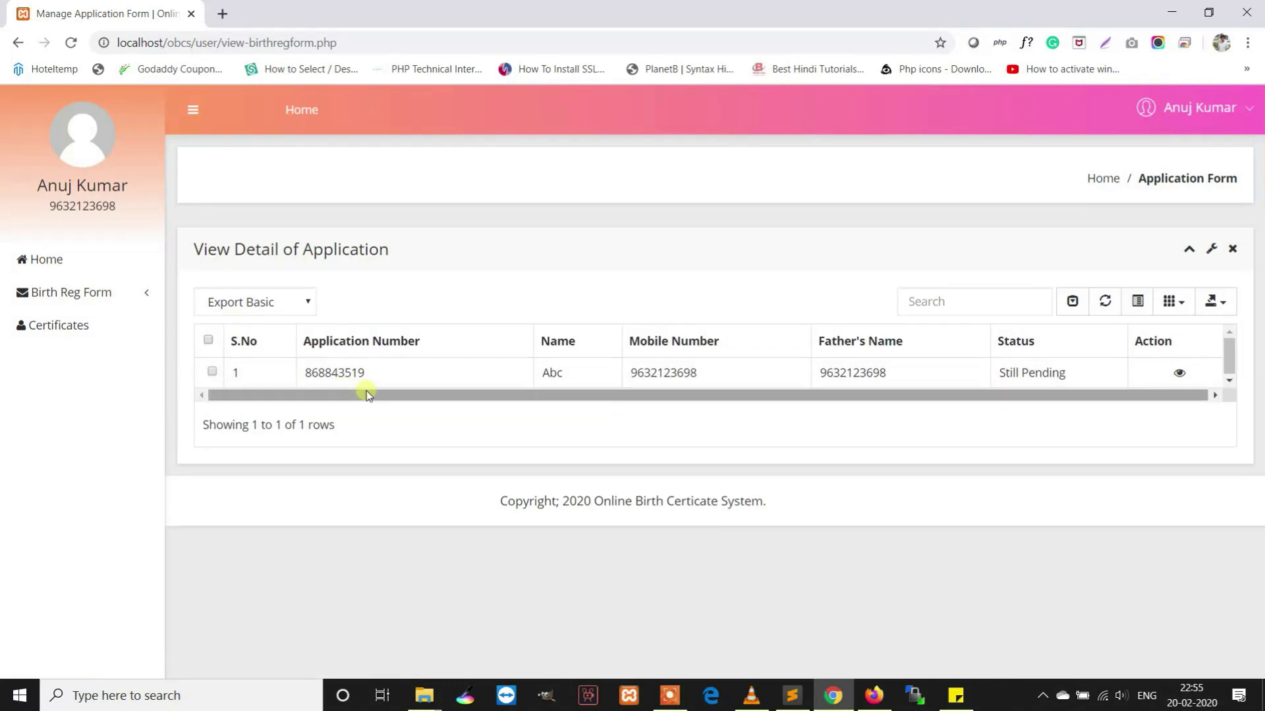
pyautogui.moveTo(381, 374); pyautogui.dragTo(303, 377)
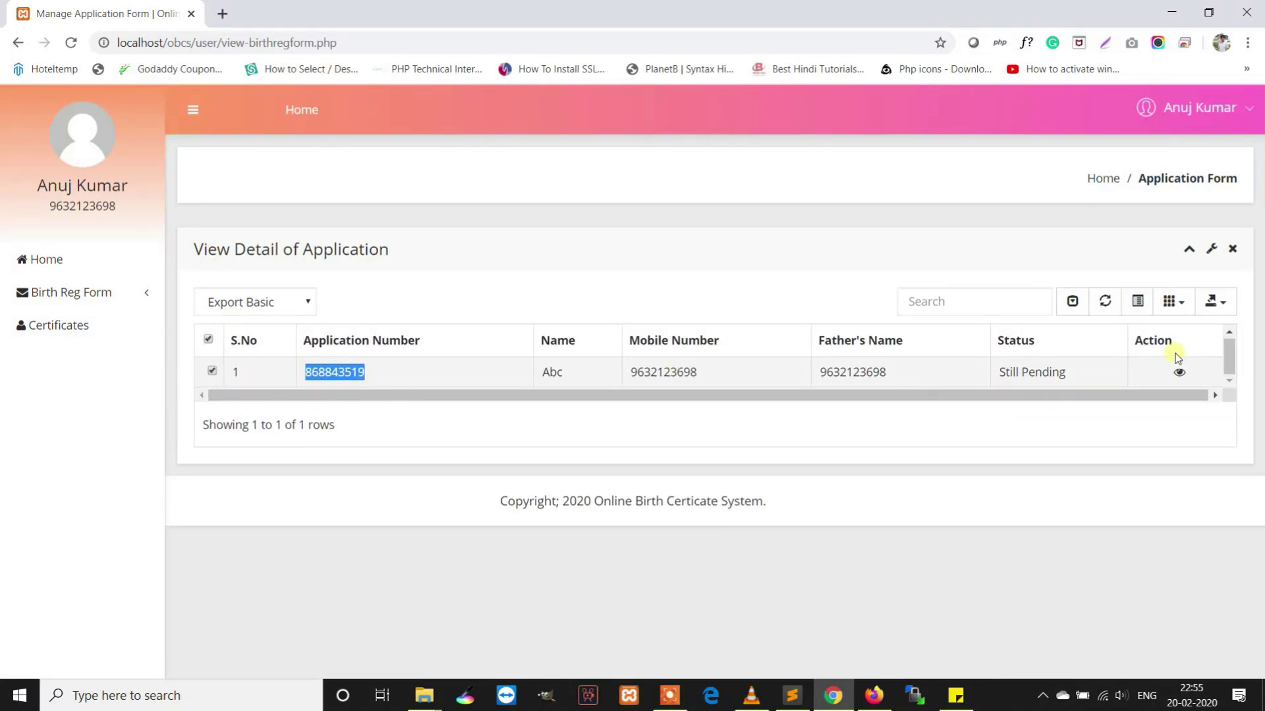
pyautogui.click(1185, 377)
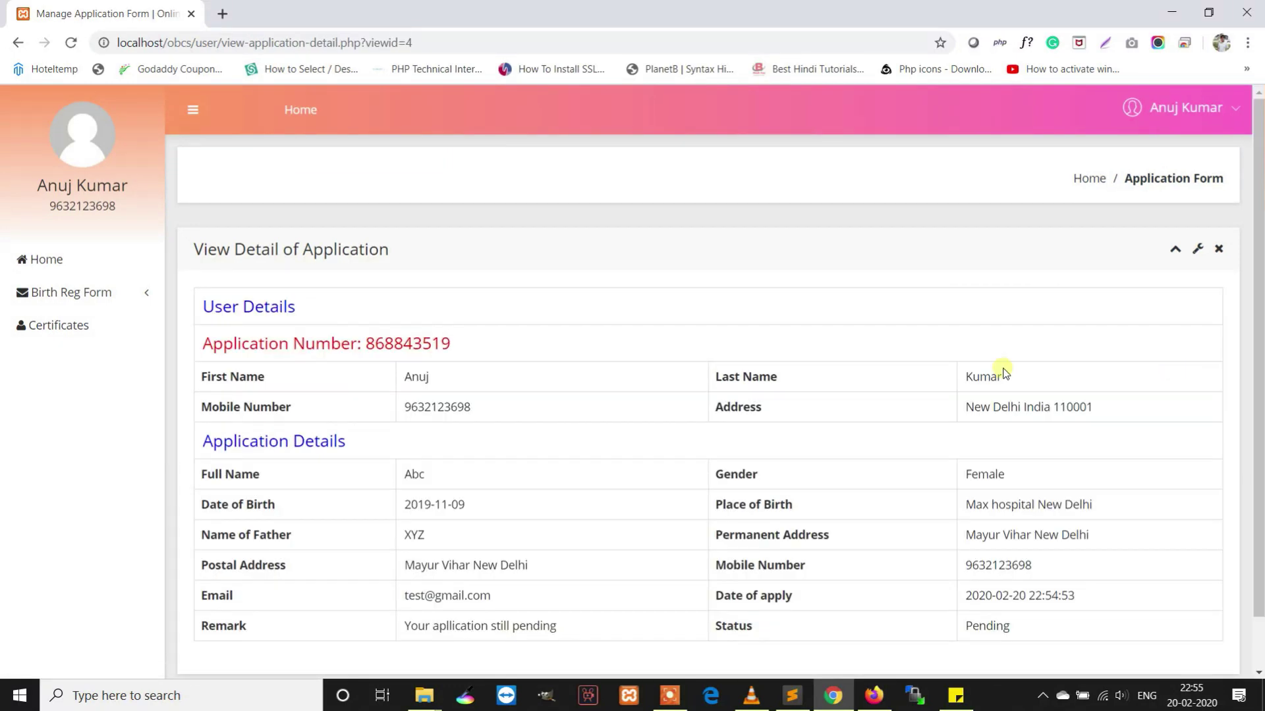
# Highlight the Pending status and its remark, then open a new browser tab
pyautogui.scroll(-1, 603, 411)
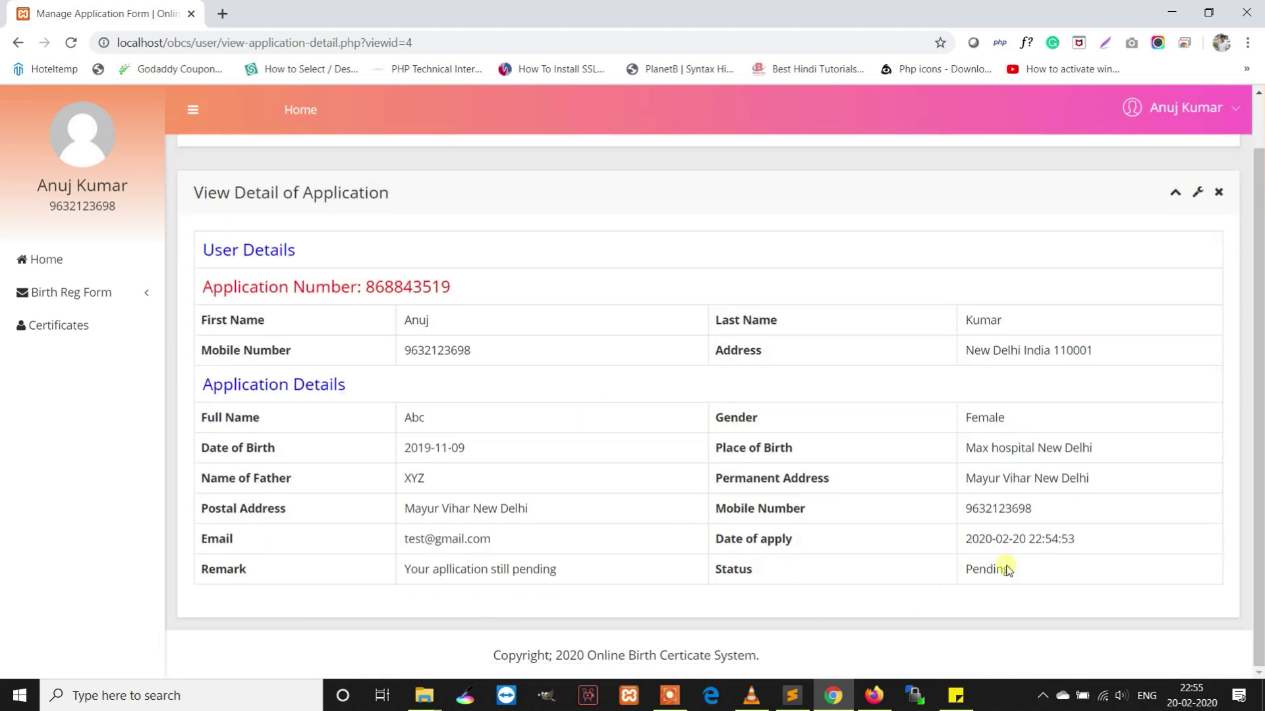
pyautogui.moveTo(1053, 565); pyautogui.dragTo(963, 569)
pyautogui.moveTo(627, 575); pyautogui.dragTo(270, 553)
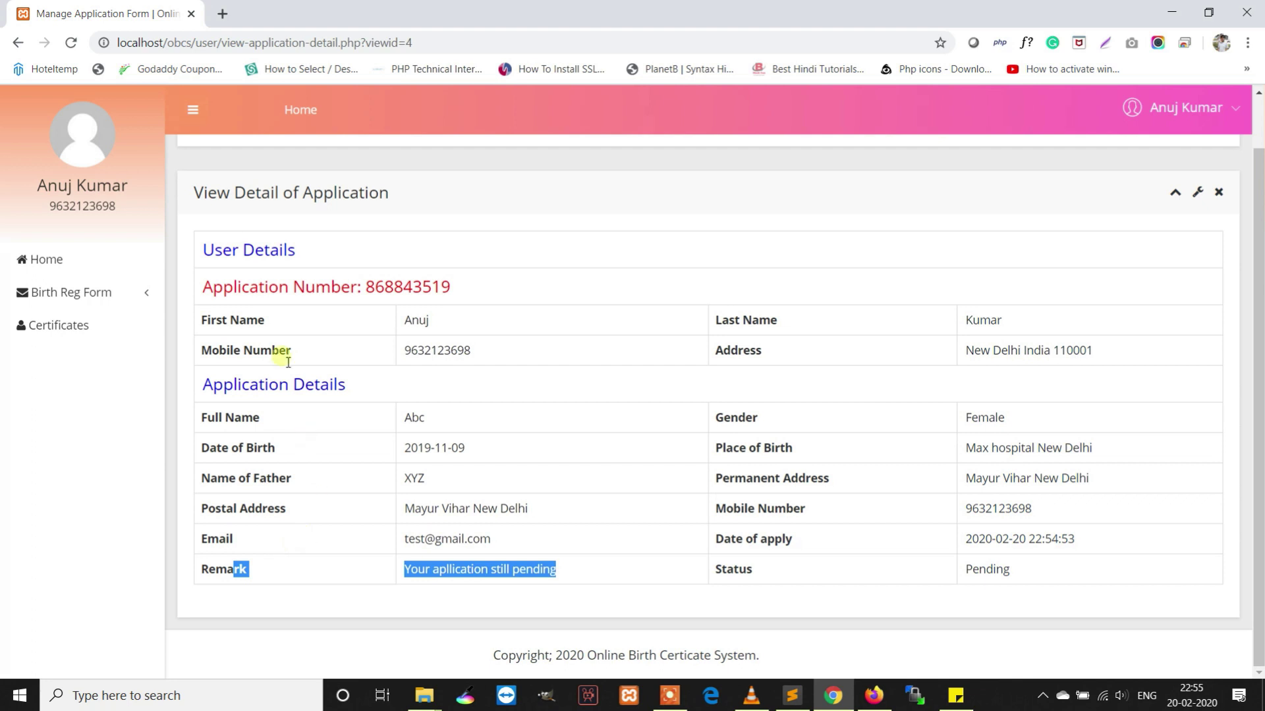
pyautogui.click(223, 13)
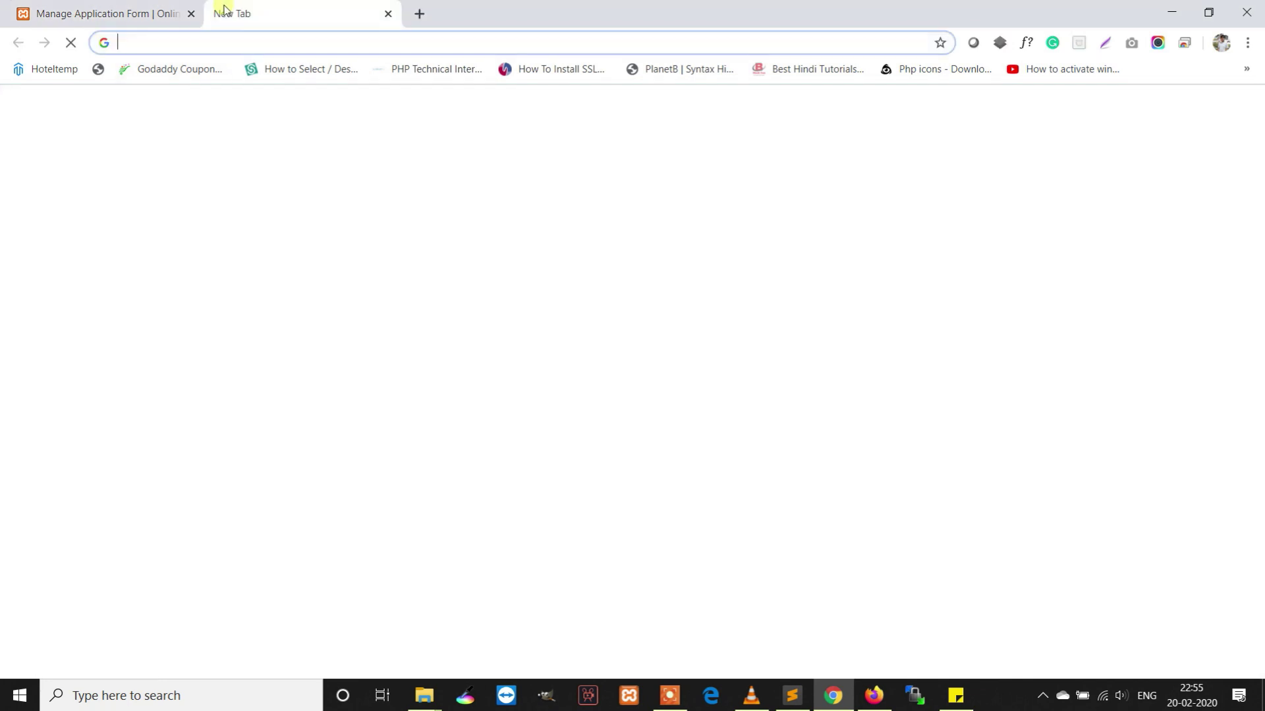
# Load the OBCS home page at localhost/obcs in the new tab
pyautogui.write('localhost/phpmyadmi')
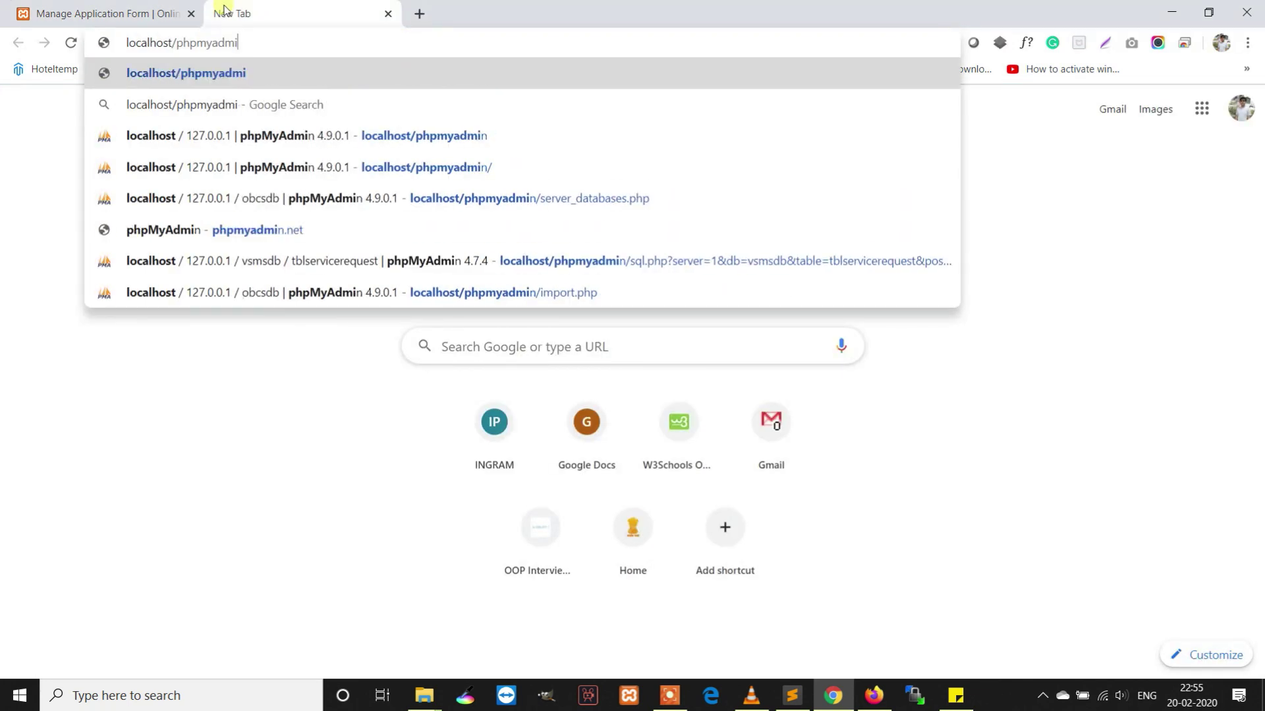
pyautogui.press('BackSpace')
pyautogui.press('BackSpace')
pyautogui.press('BackSpace')
pyautogui.press('BackSpace')
pyautogui.press('BackSpace')
pyautogui.press('BackSpace')
pyautogui.press('BackSpace')
pyautogui.press('BackSpace')
pyautogui.press('BackSpace')
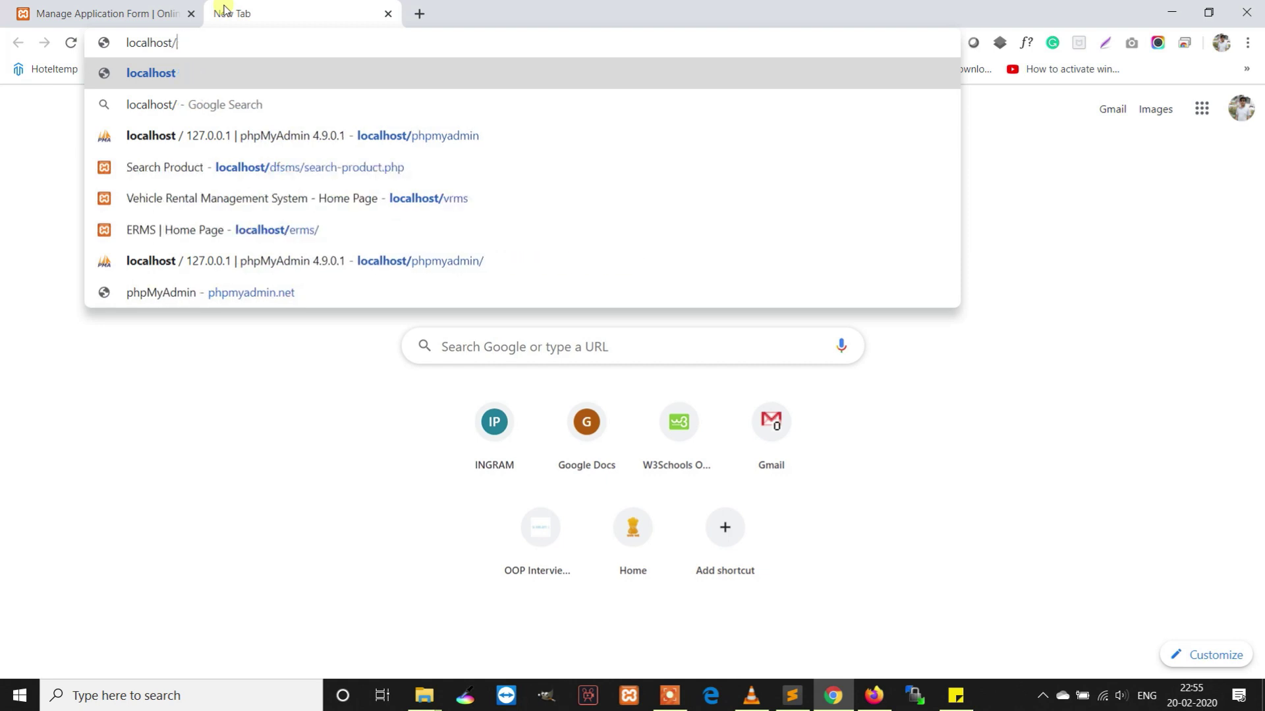
pyautogui.write('ob')
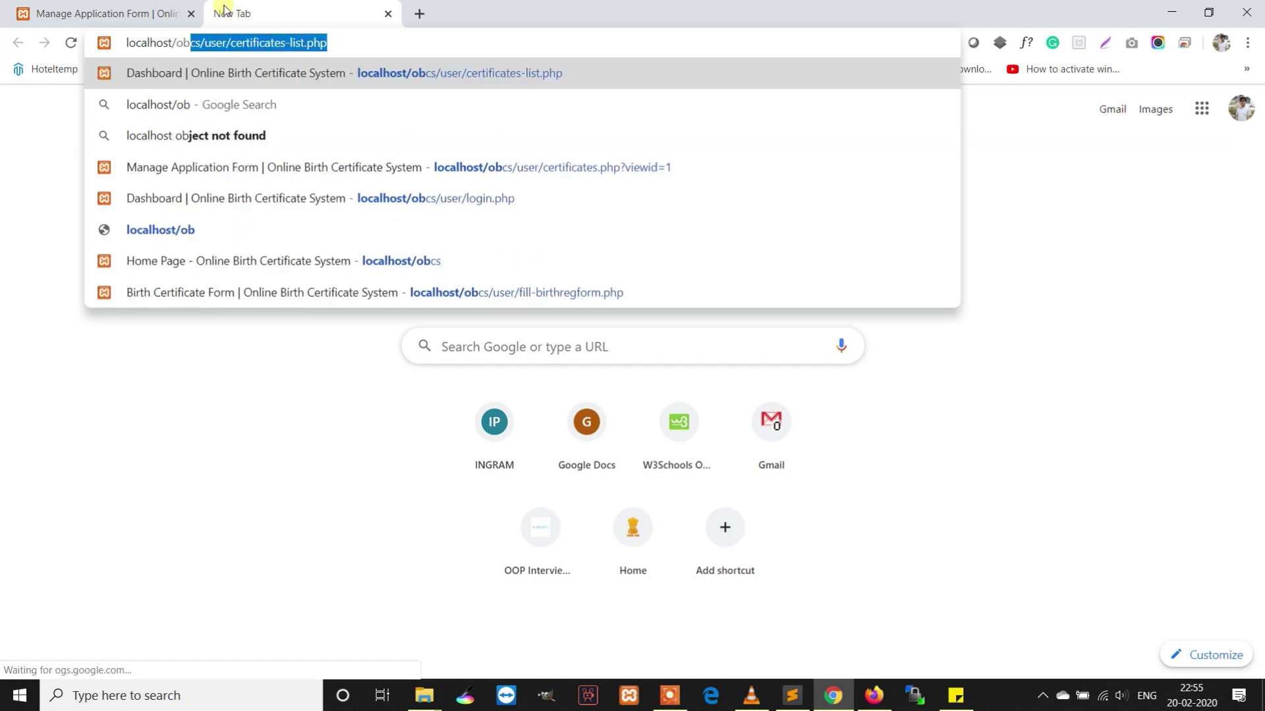
pyautogui.write('cs')
pyautogui.press('Delete')
pyautogui.press('Return')
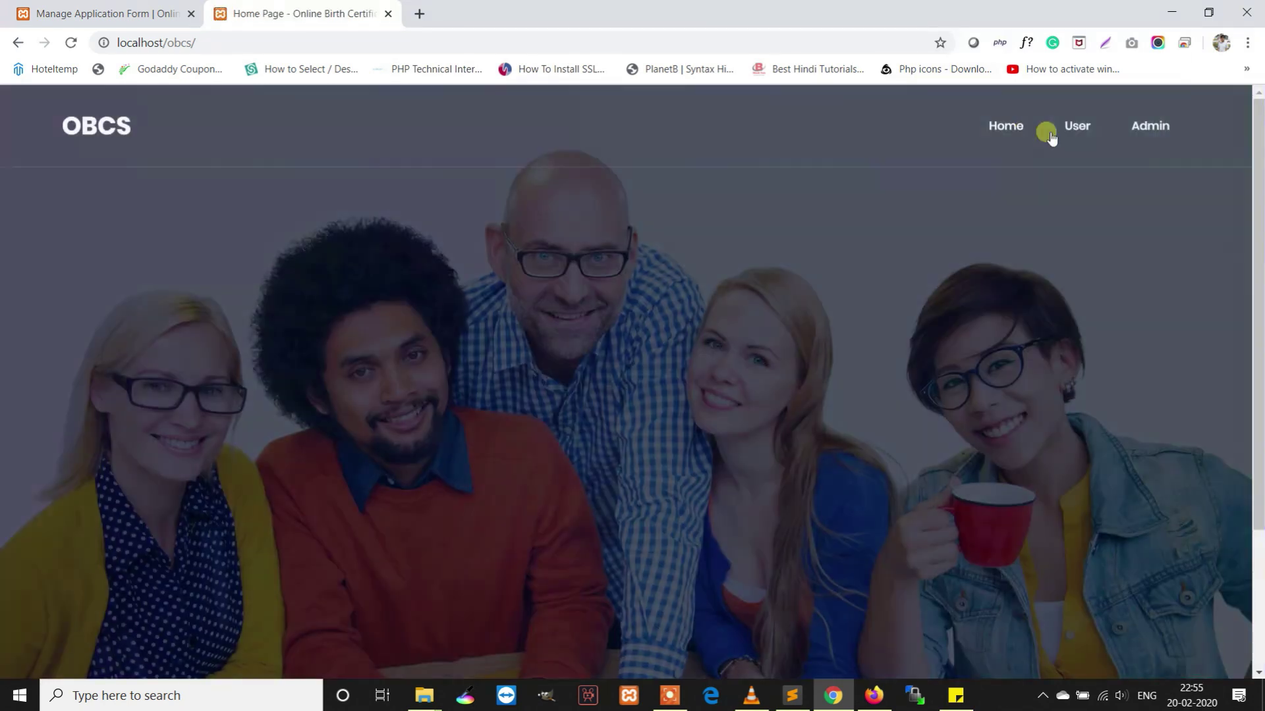
# Log in as admin with the admin credentials and show new-application notifications
pyautogui.click(1146, 125)
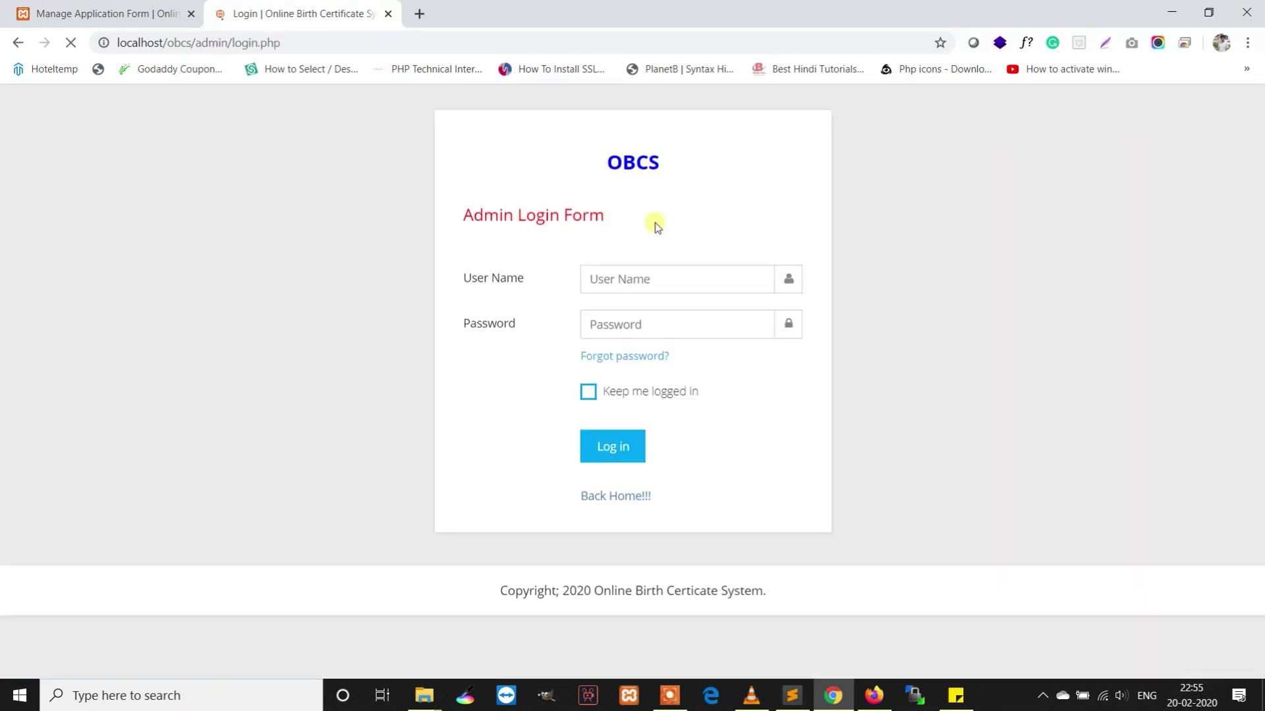
pyautogui.click(646, 280)
pyautogui.write('admin')
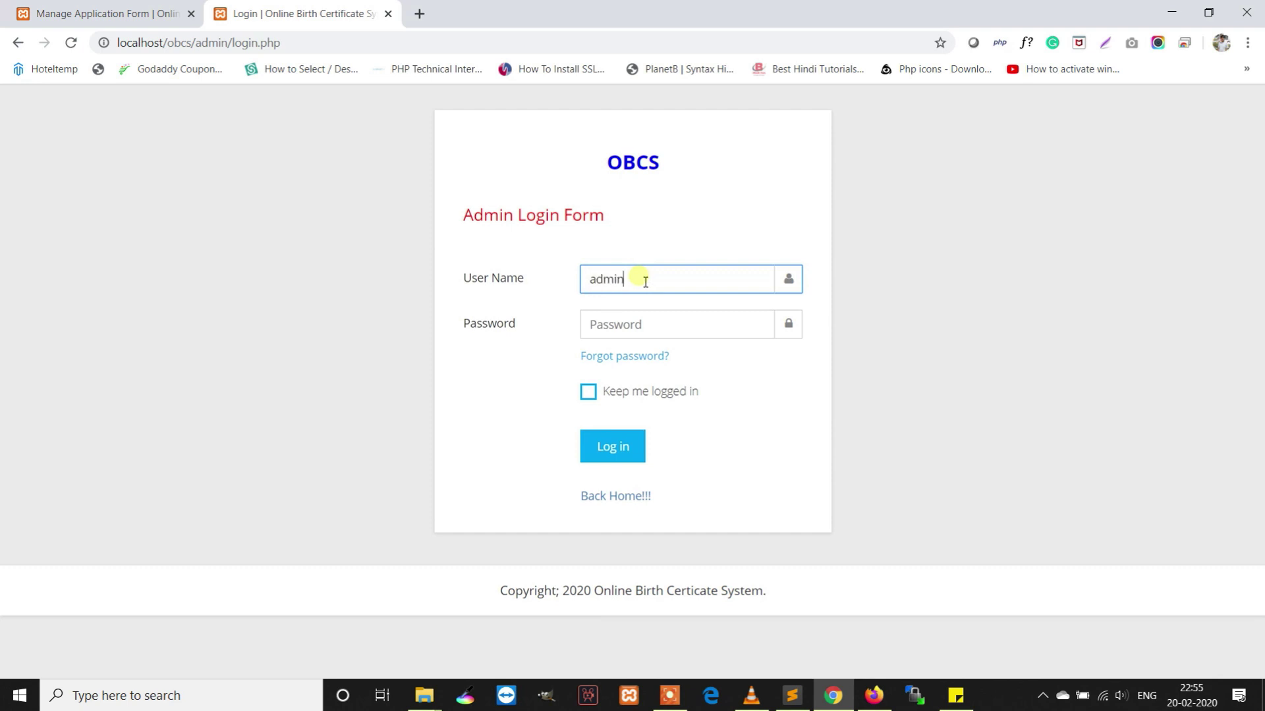
pyautogui.press('Tab')
pyautogui.write('Te')
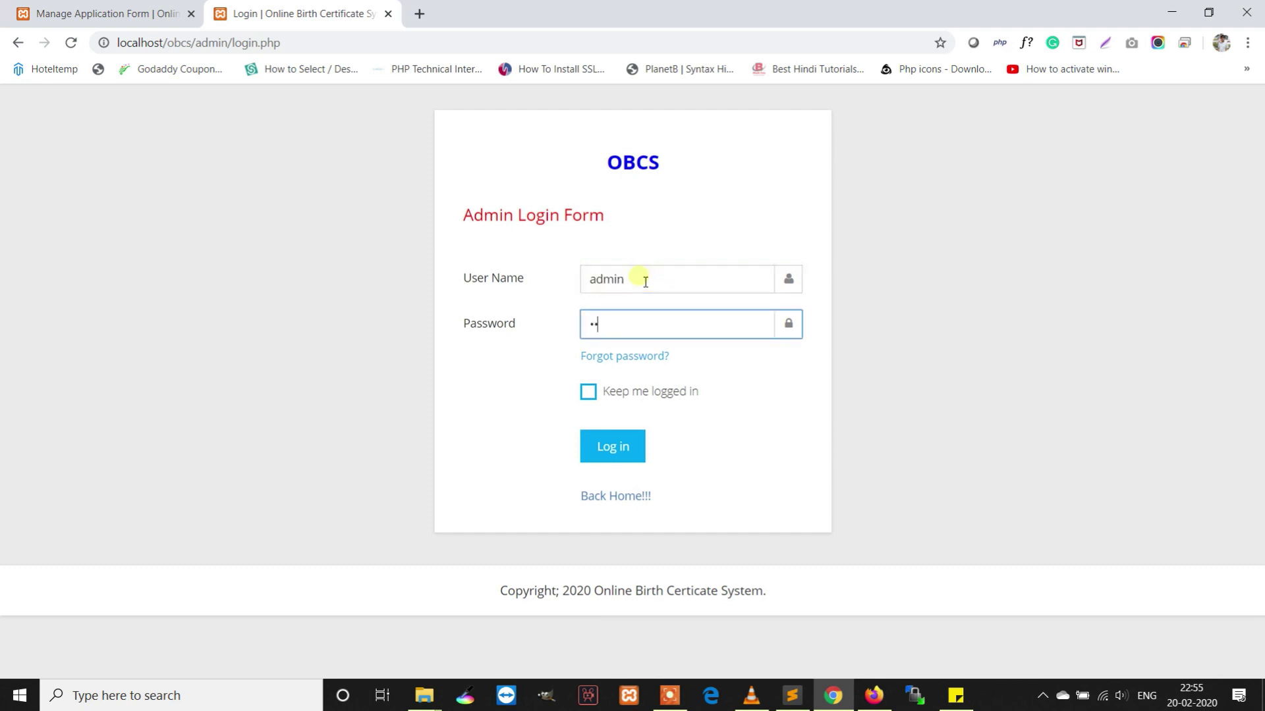
pyautogui.press('Return')
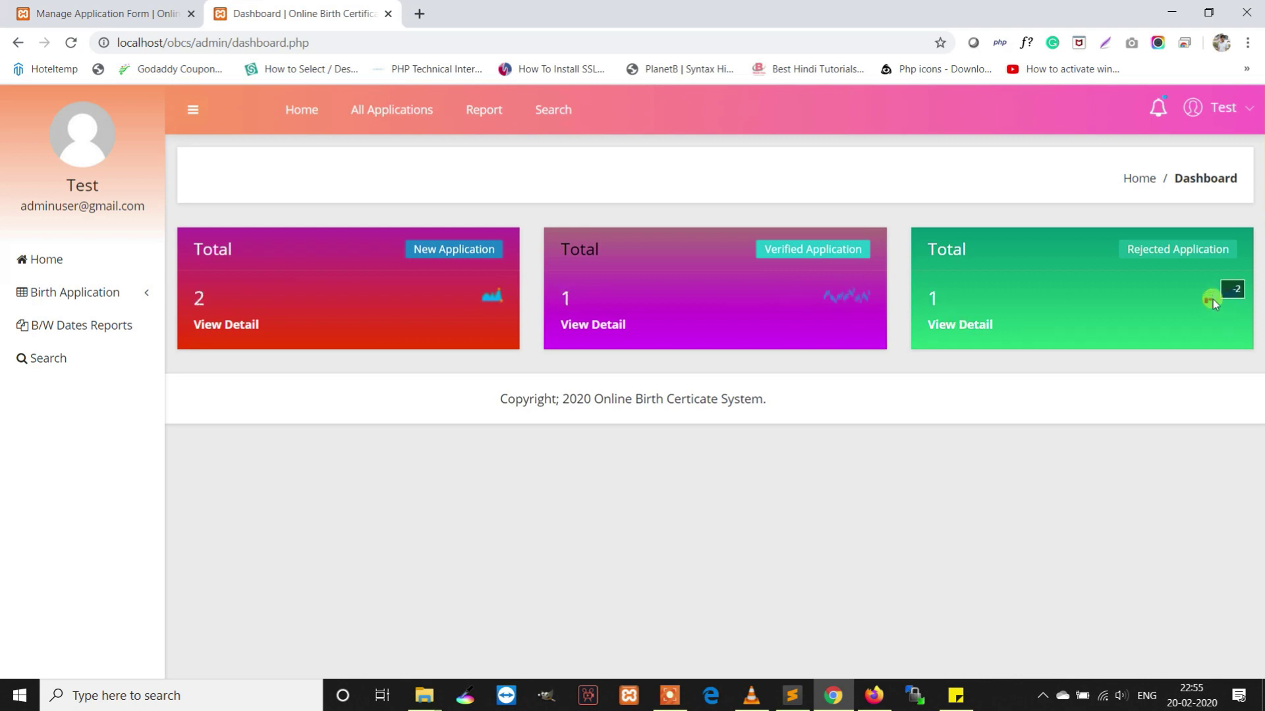
pyautogui.click(1156, 109)
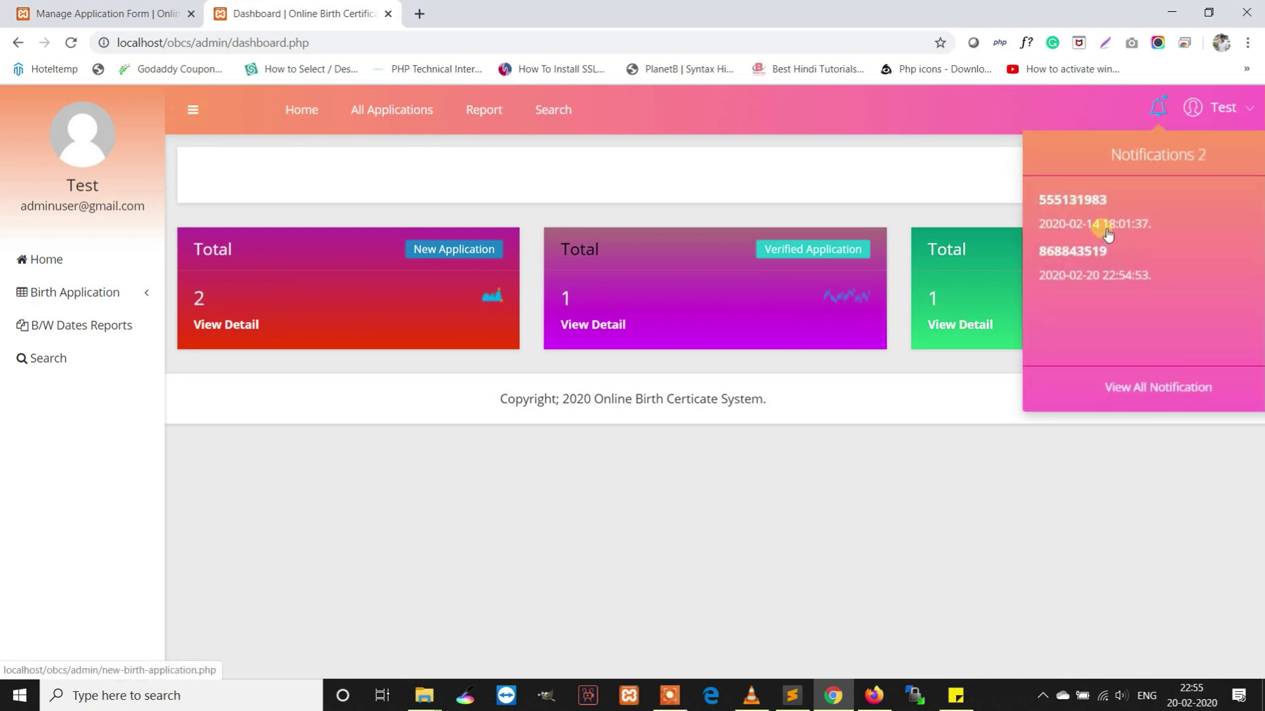
# Open the New Application list from the 868843519 notification and highlight Abc's pending row
pyautogui.click(1096, 290)
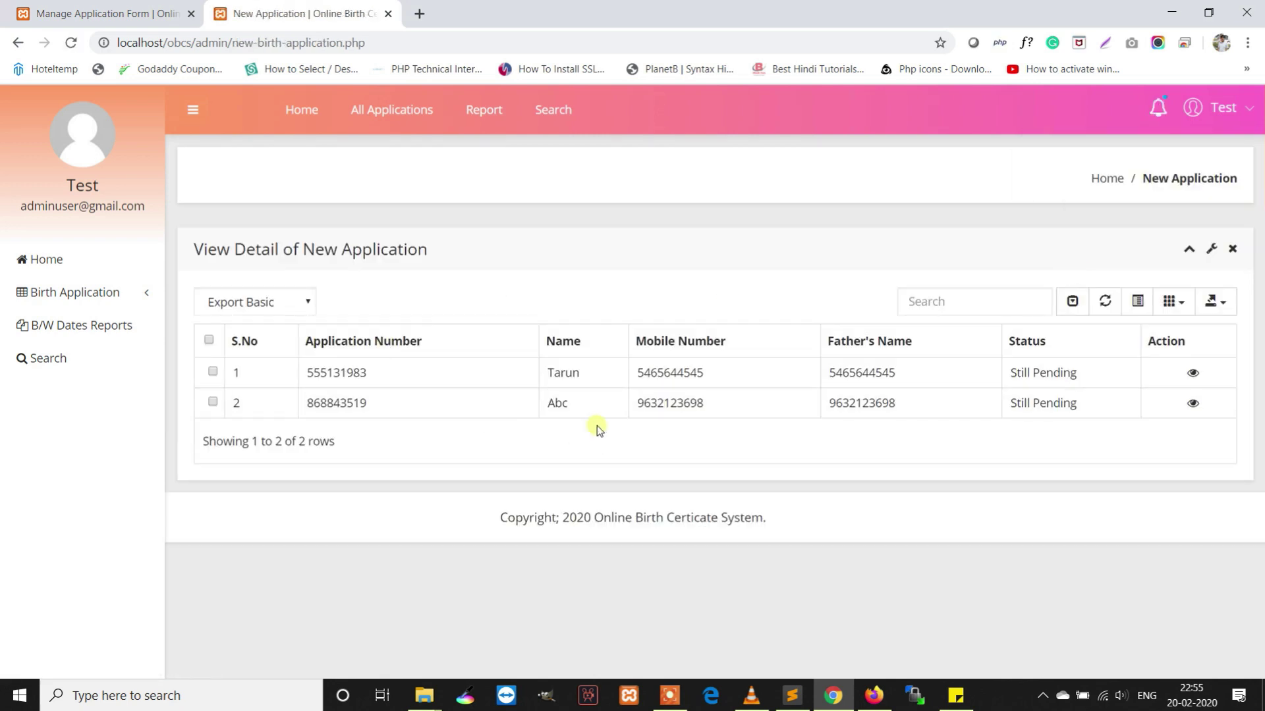
pyautogui.moveTo(1087, 419); pyautogui.dragTo(232, 413)
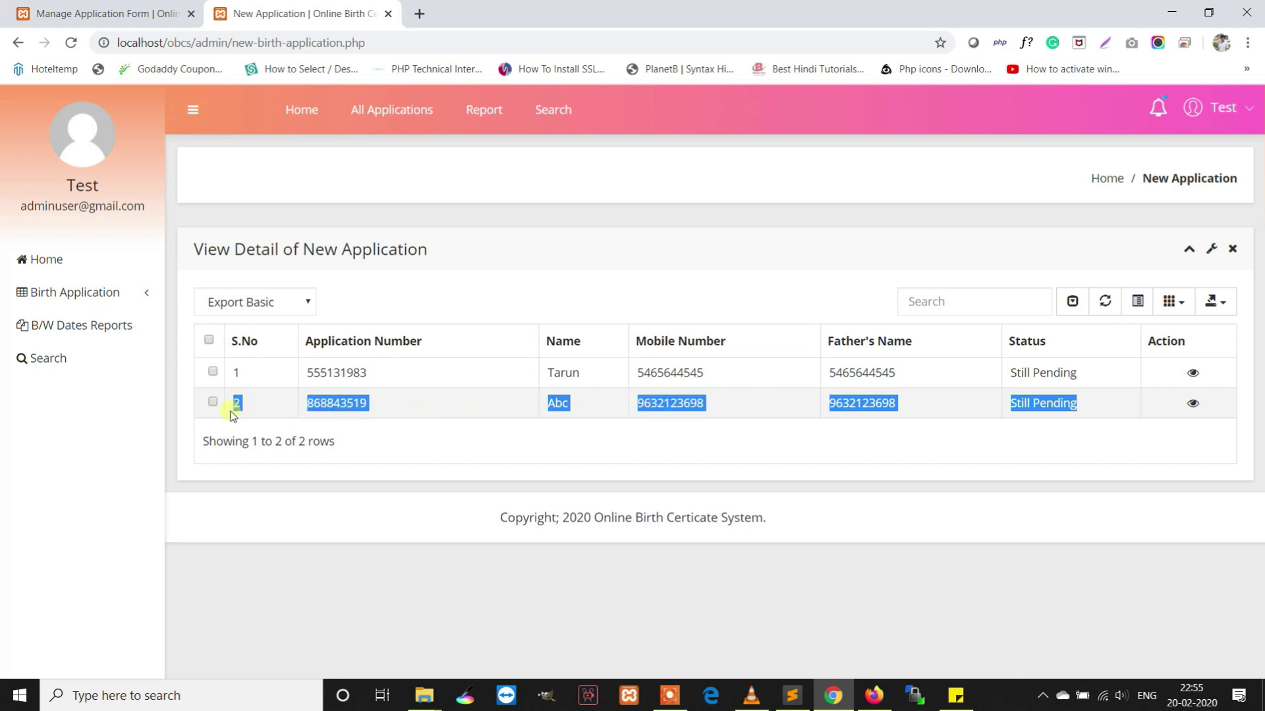
pyautogui.click(1193, 404)
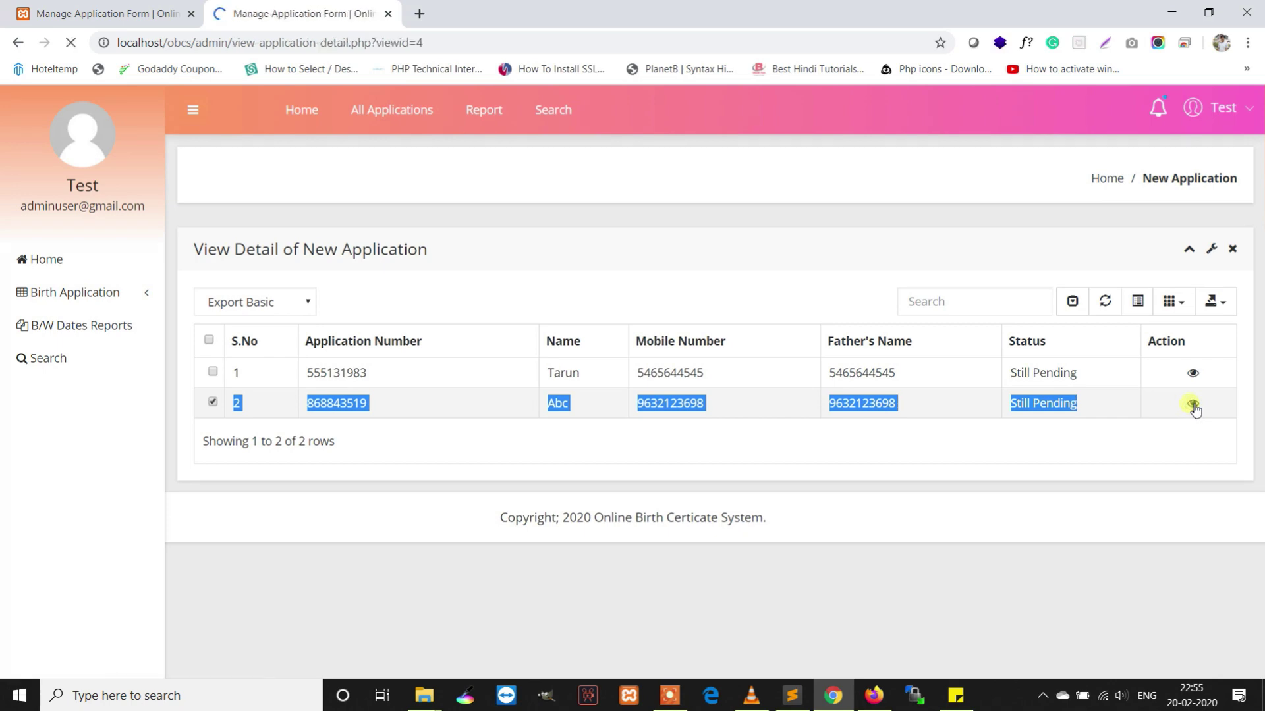
pyautogui.scroll(-2, 945, 366)
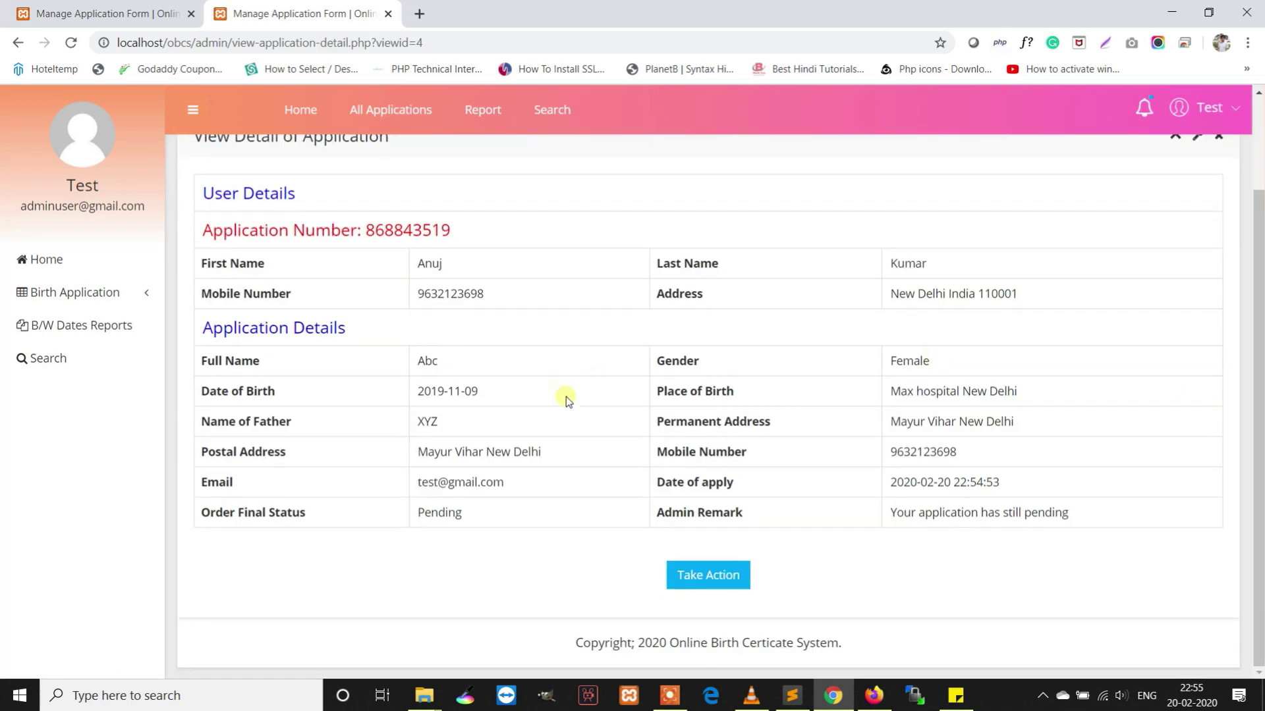
pyautogui.click(706, 574)
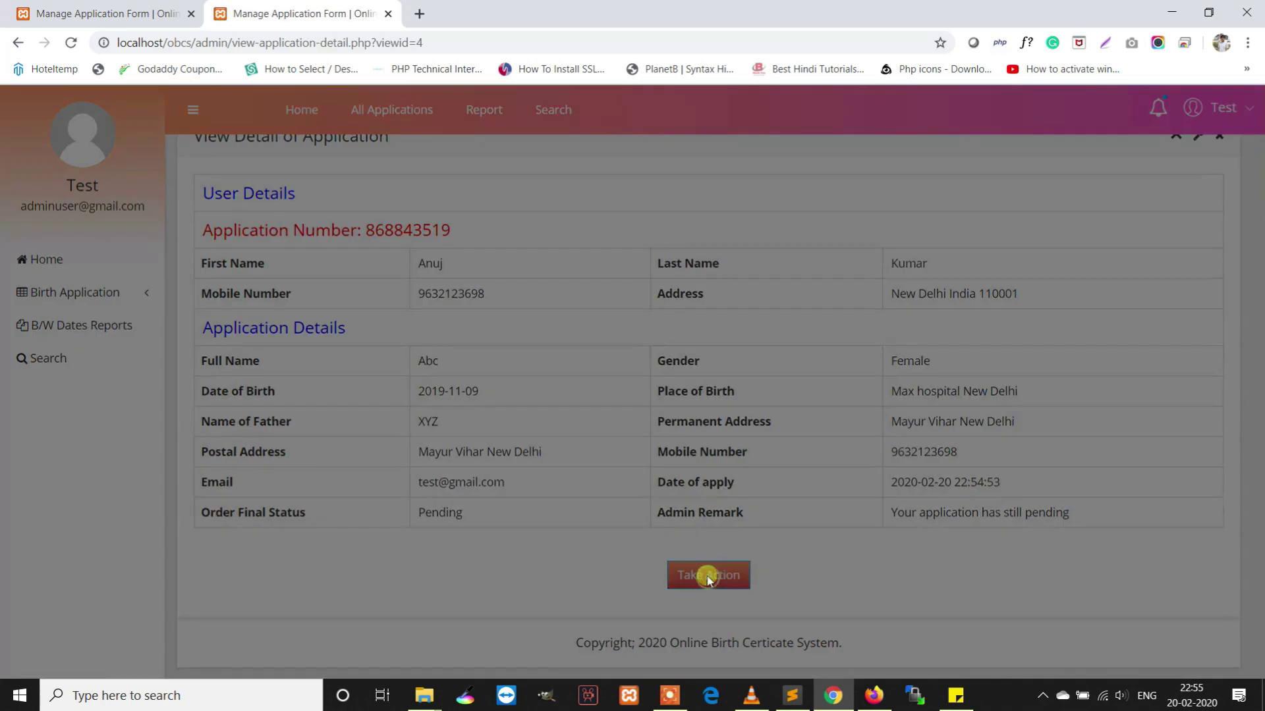
# Enter remark 'Record verified', set status to Verified, and update
pyautogui.click(655, 290)
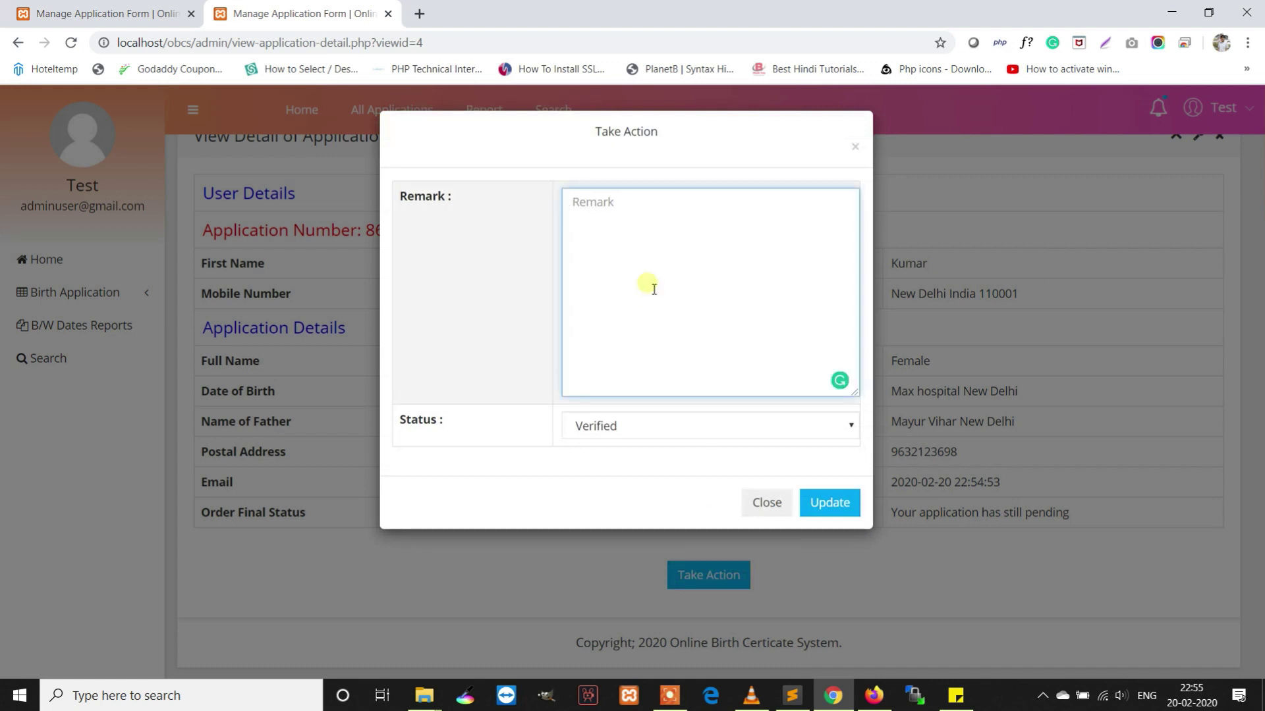
pyautogui.write('A')
pyautogui.press('BackSpace')
pyautogui.write('Record verified')
pyautogui.click(655, 425)
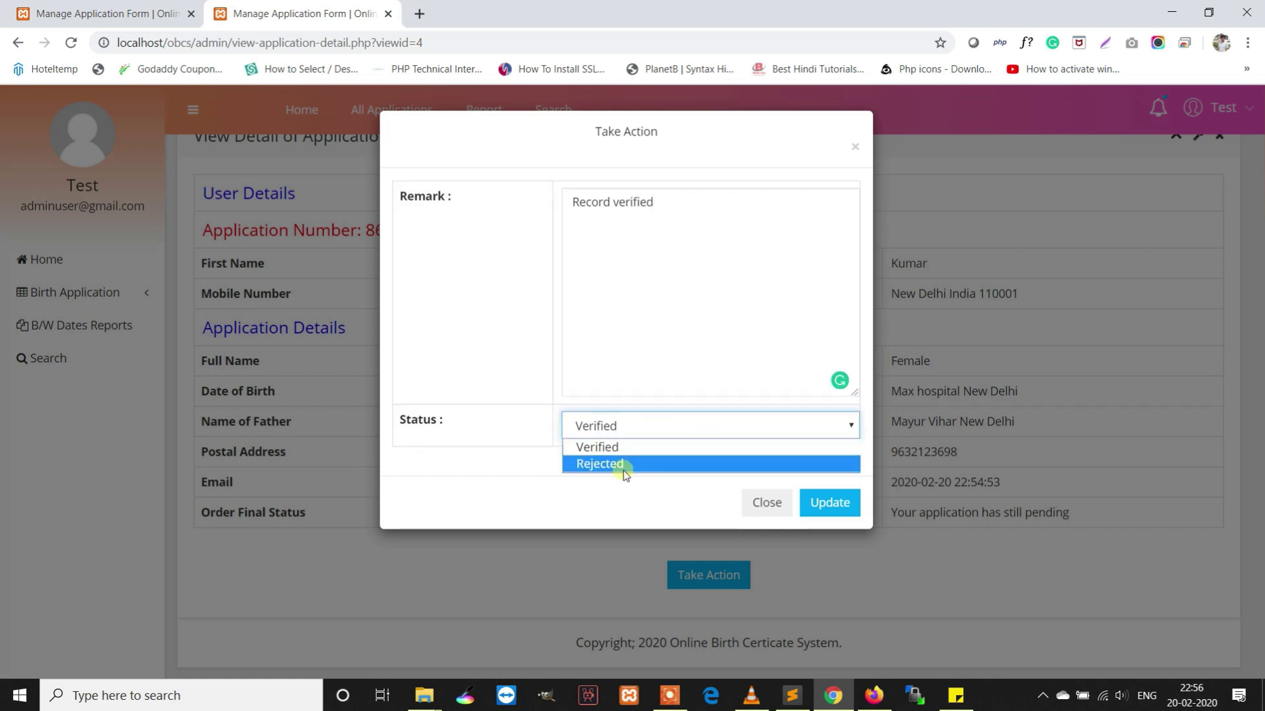
pyautogui.click(624, 448)
pyautogui.click(843, 509)
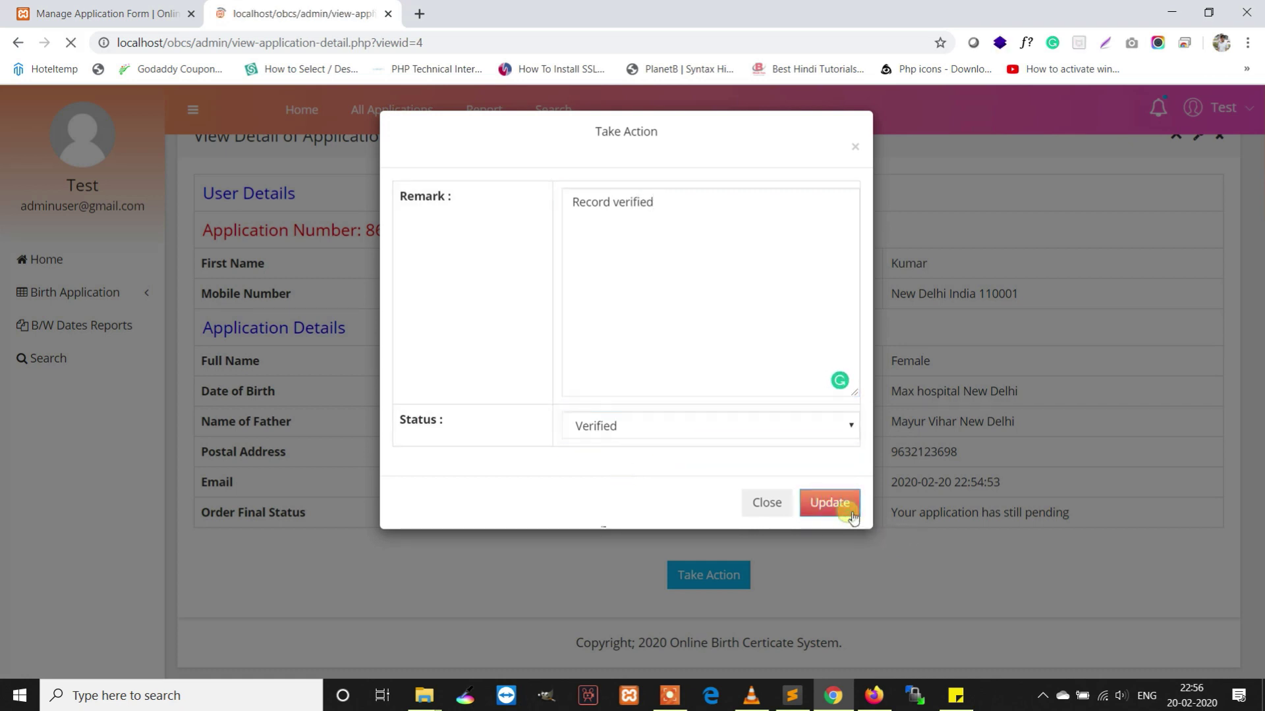
pyautogui.click(785, 141)
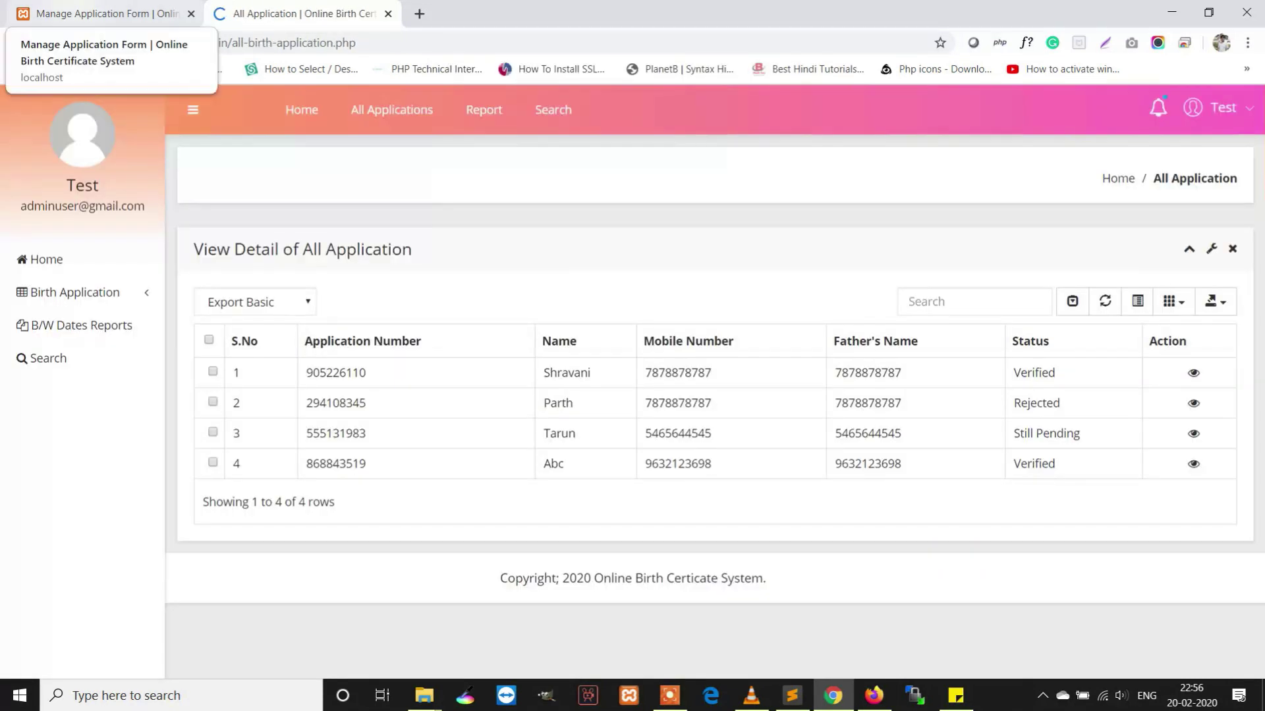
# Refresh the user's application details to show the new remark and Verified status
pyautogui.click(98, 13)
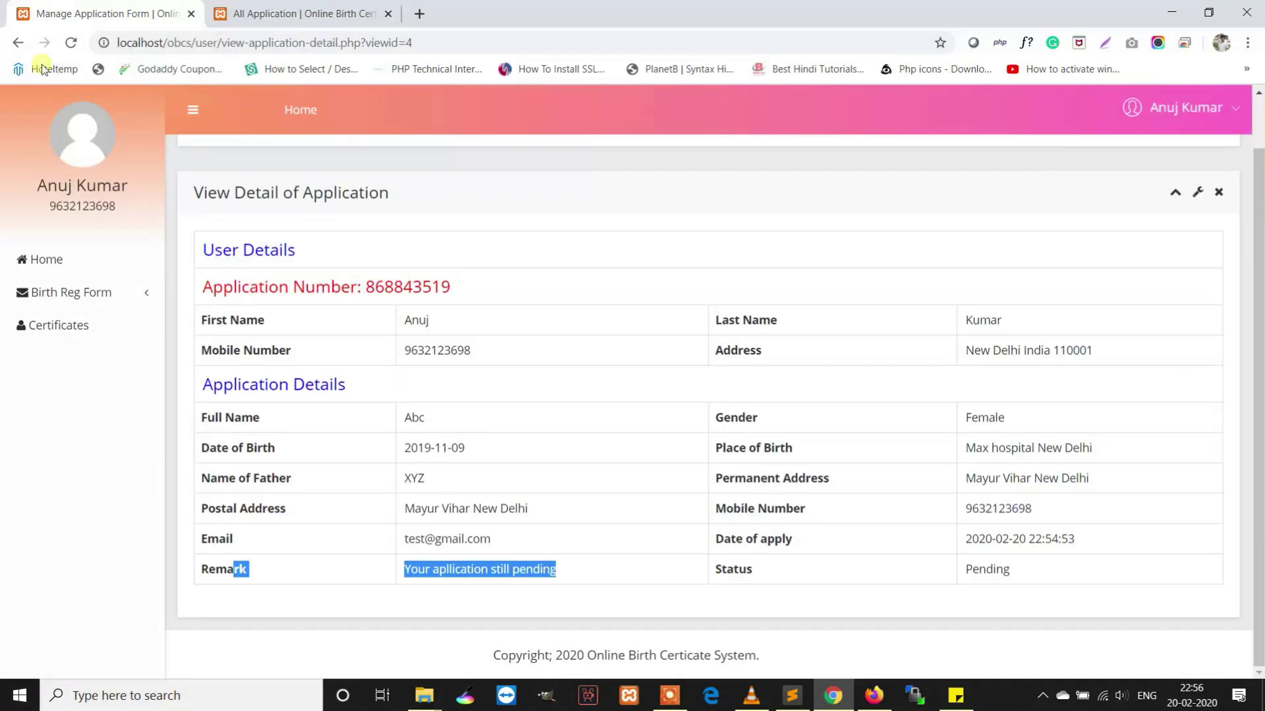
pyautogui.click(70, 44)
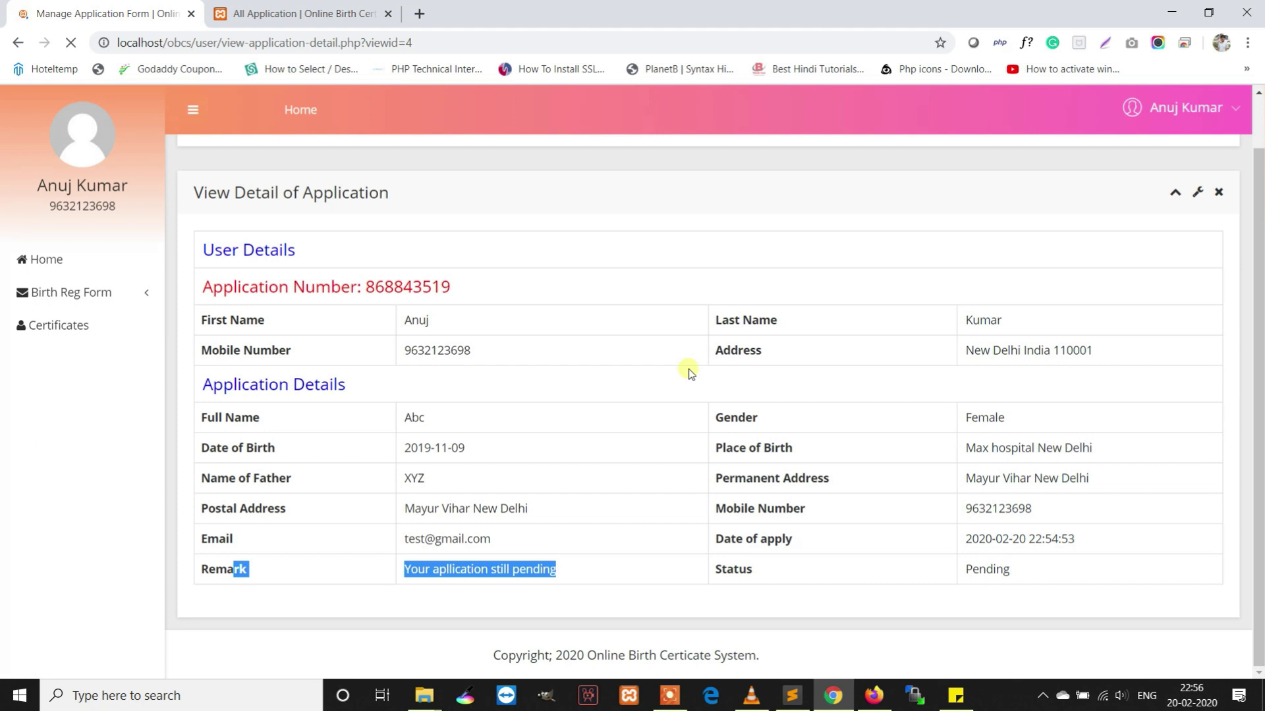
pyautogui.moveTo(1005, 570); pyautogui.dragTo(201, 571)
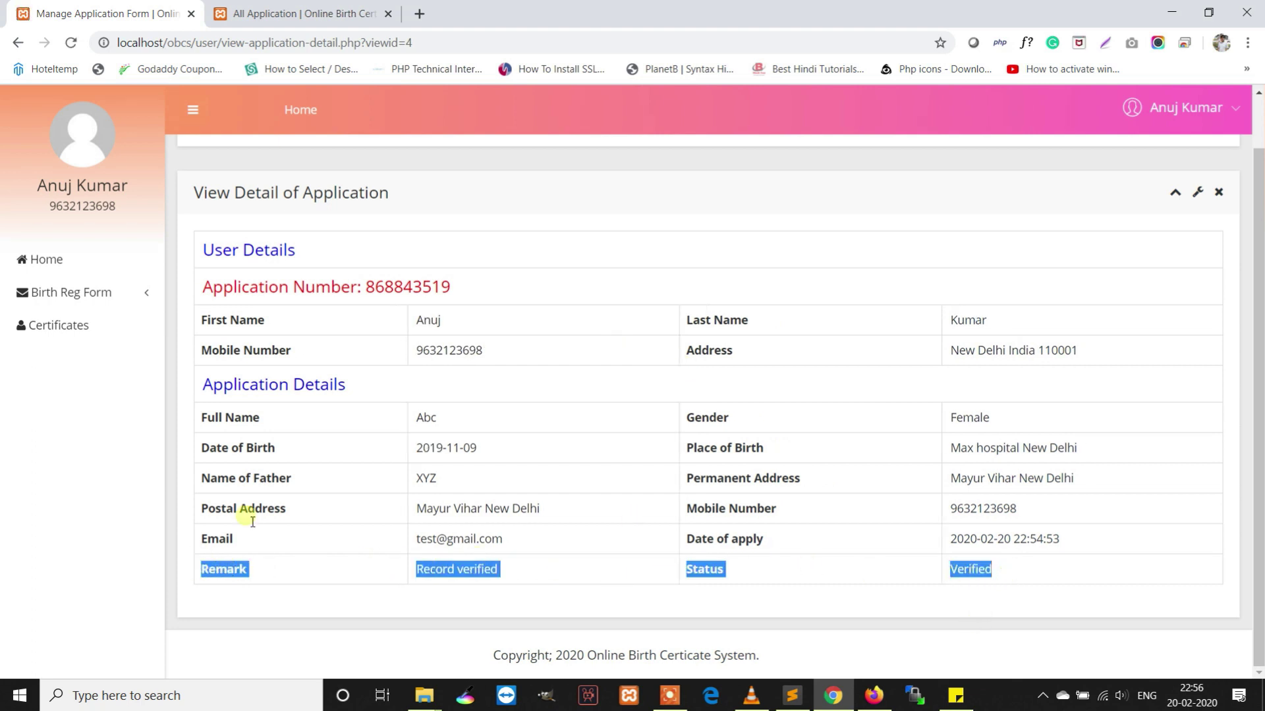
# Open Abc's verified birth certificate, then return to the admin dashboard tab
pyautogui.click(73, 340)
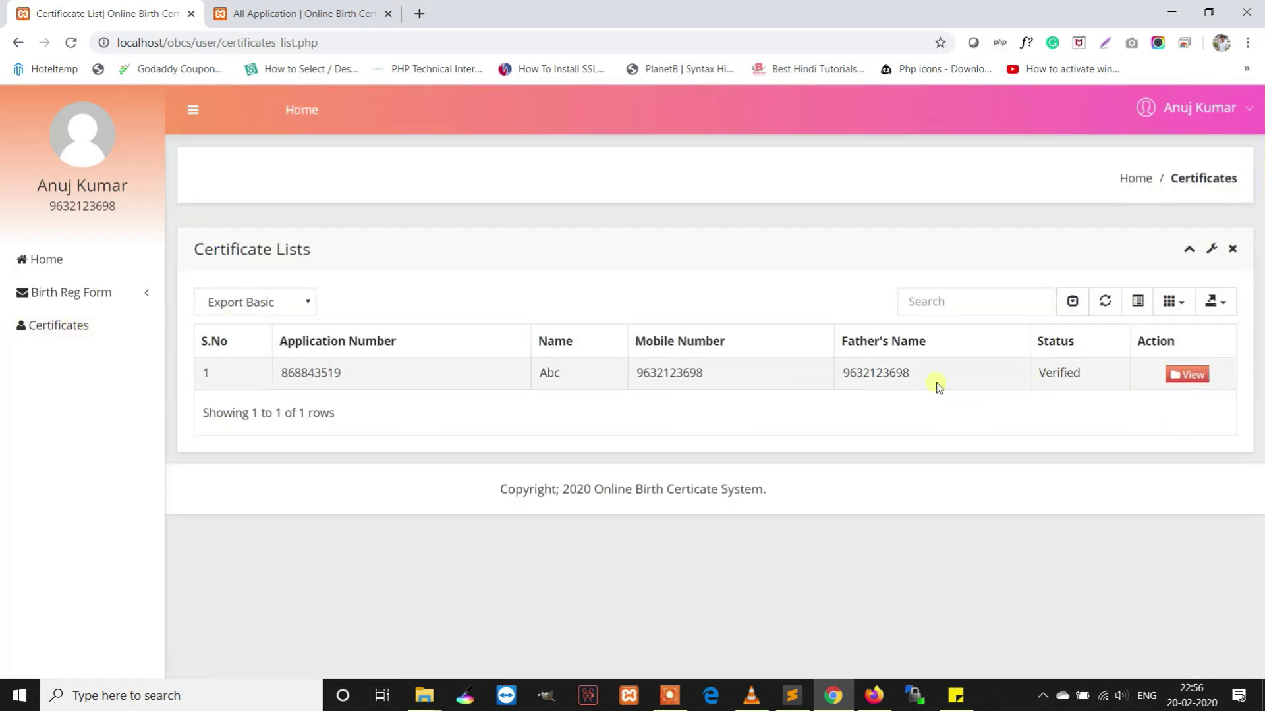
pyautogui.moveTo(1114, 368); pyautogui.dragTo(875, 382)
pyautogui.moveTo(272, 403); pyautogui.dragTo(202, 412)
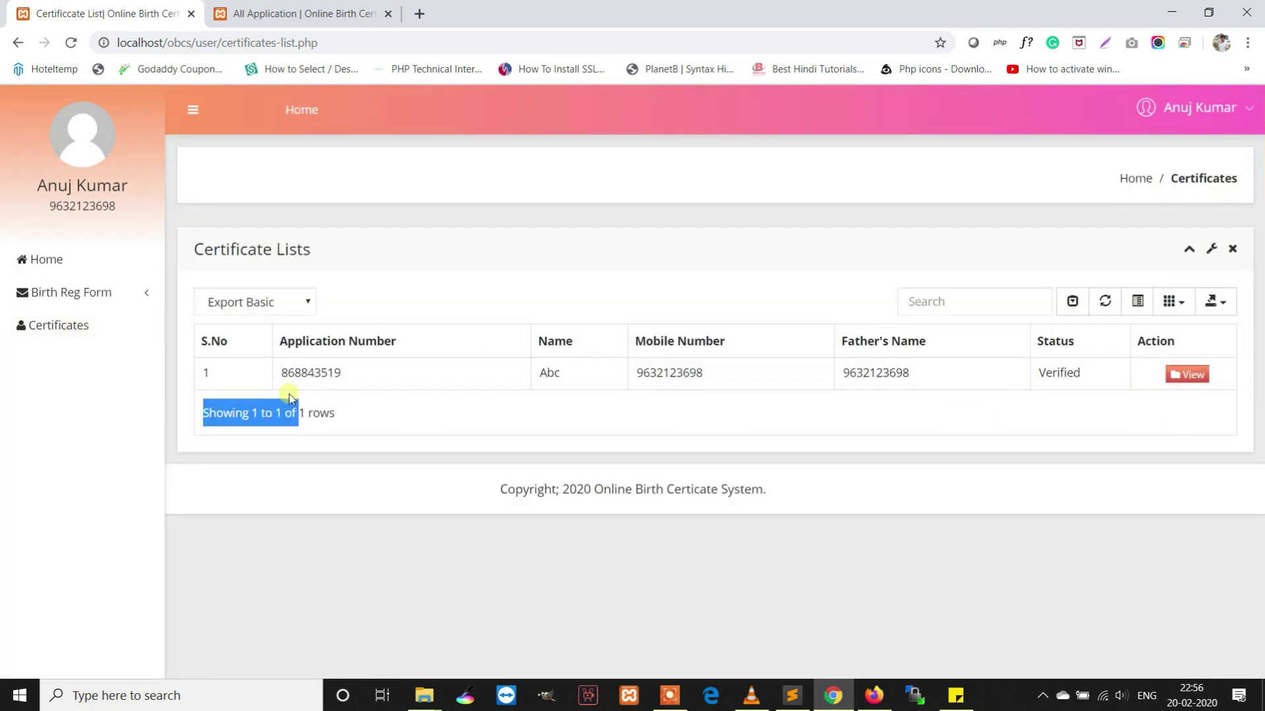
pyautogui.click(875, 421)
pyautogui.click(1208, 379)
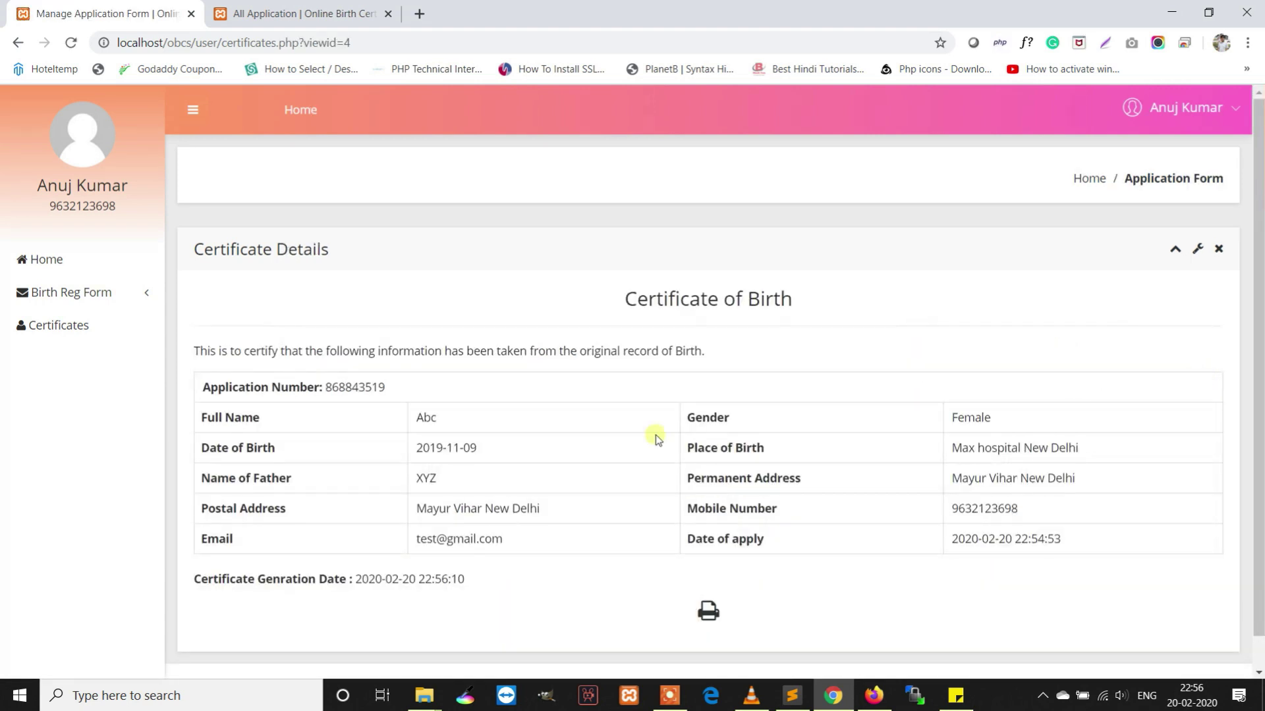
pyautogui.hotkey('ctrl', 'Tab')
pyautogui.click(57, 263)
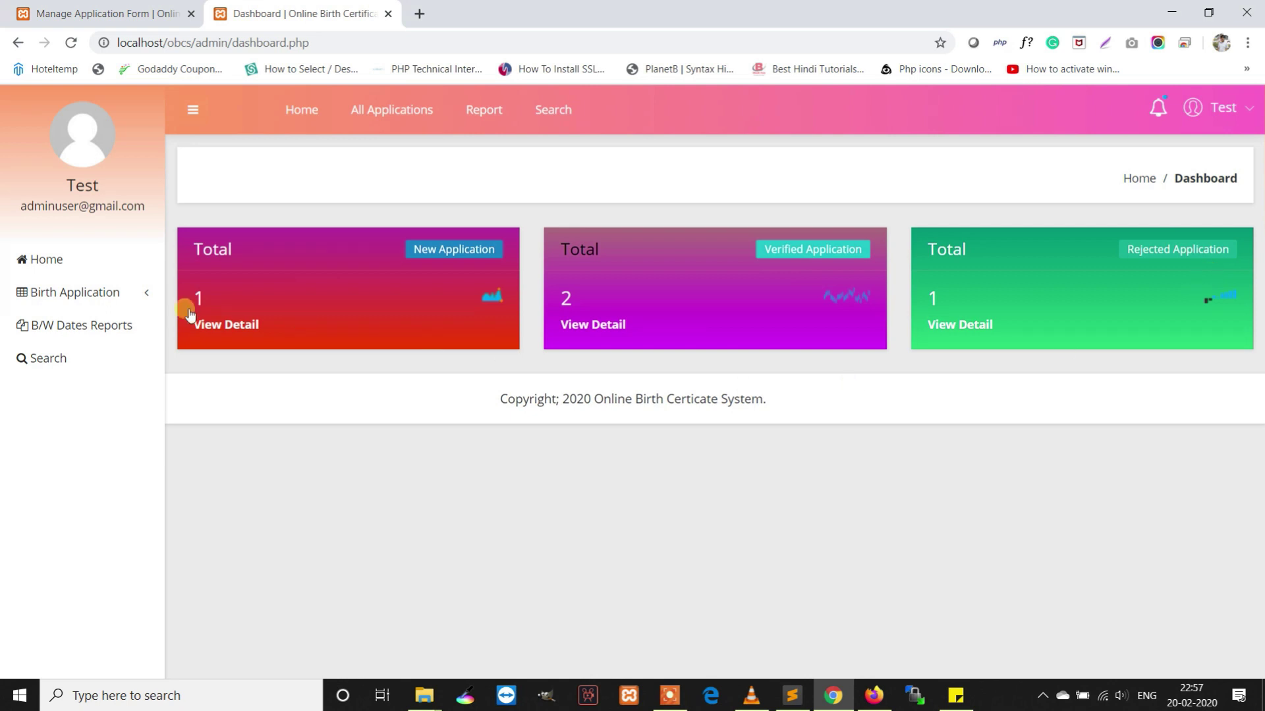
# Review the New and then the Verified birth application lists
pyautogui.click(104, 295)
pyautogui.click(210, 298)
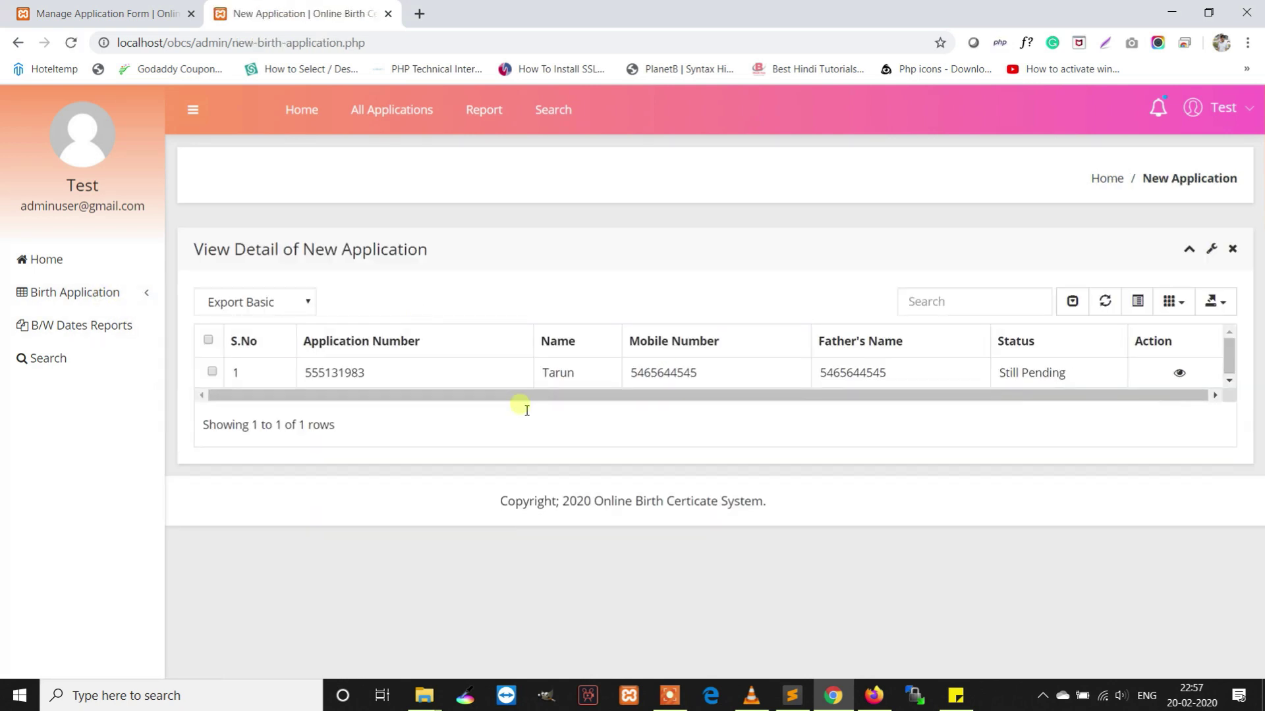
pyautogui.click(145, 301)
pyautogui.click(266, 330)
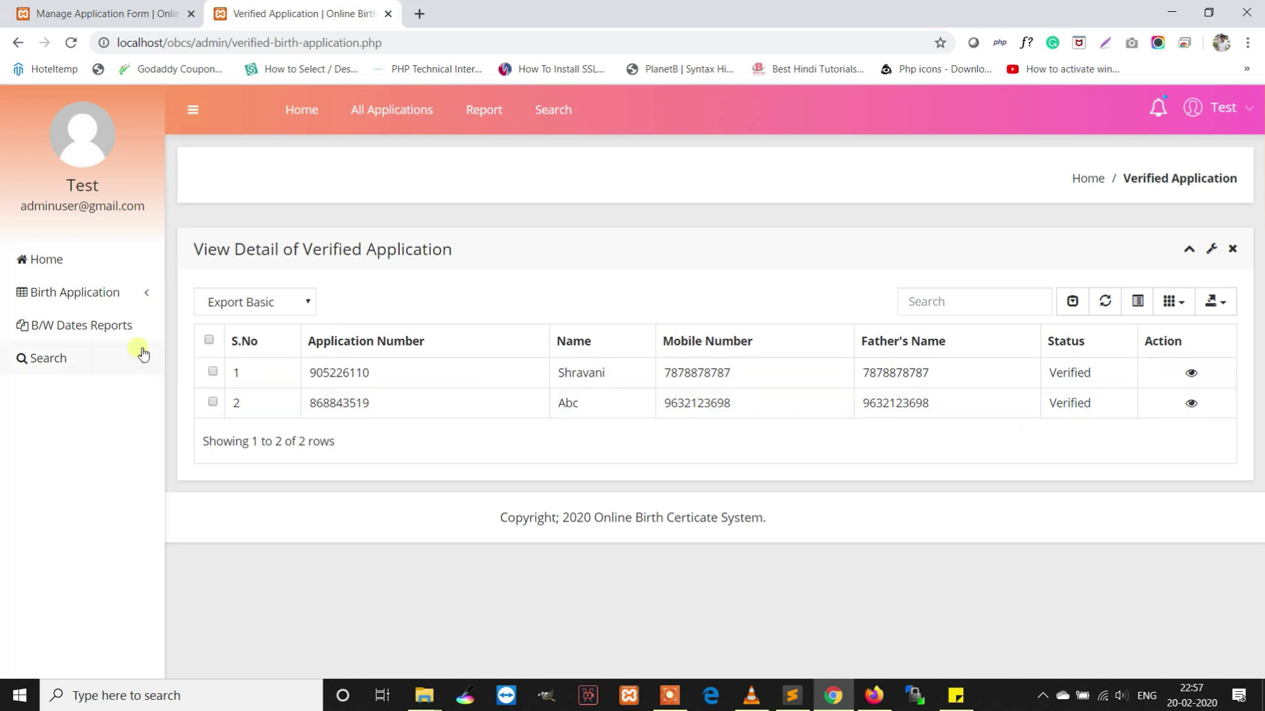
# Generate the B/W Dates Report for 01-02-2020 to 20-02-2020
pyautogui.click(111, 332)
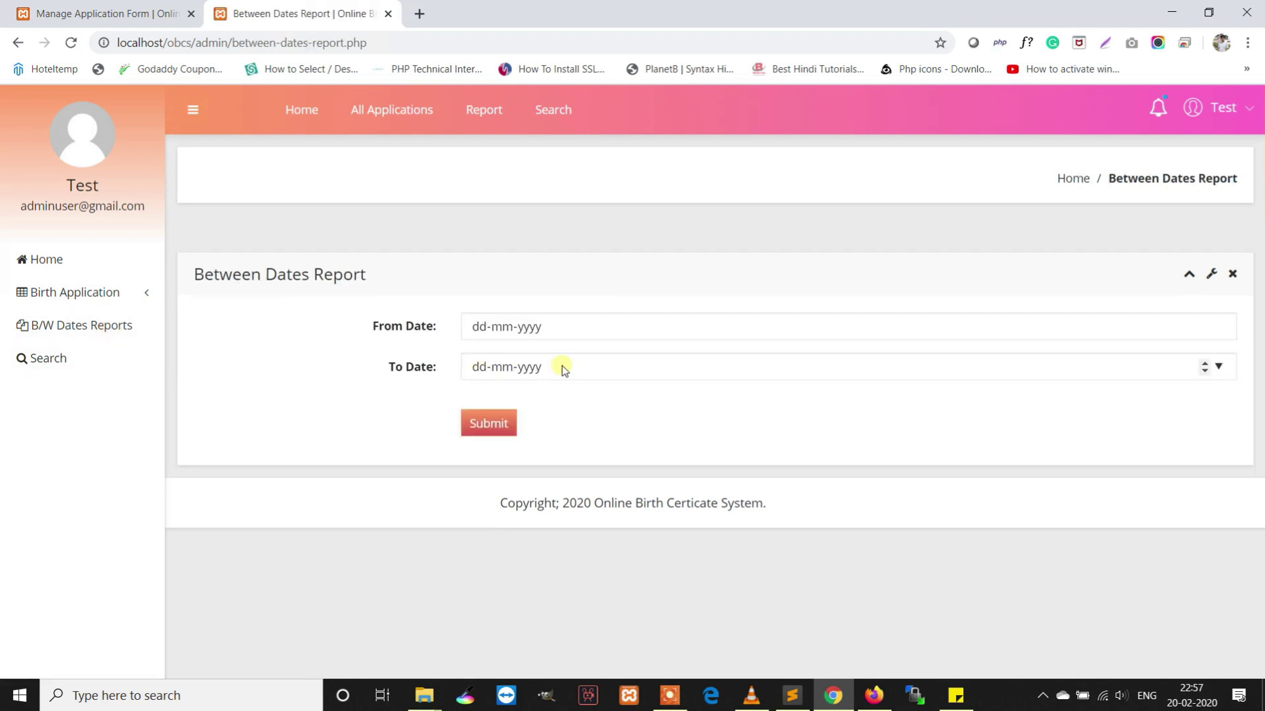
pyautogui.click(1219, 328)
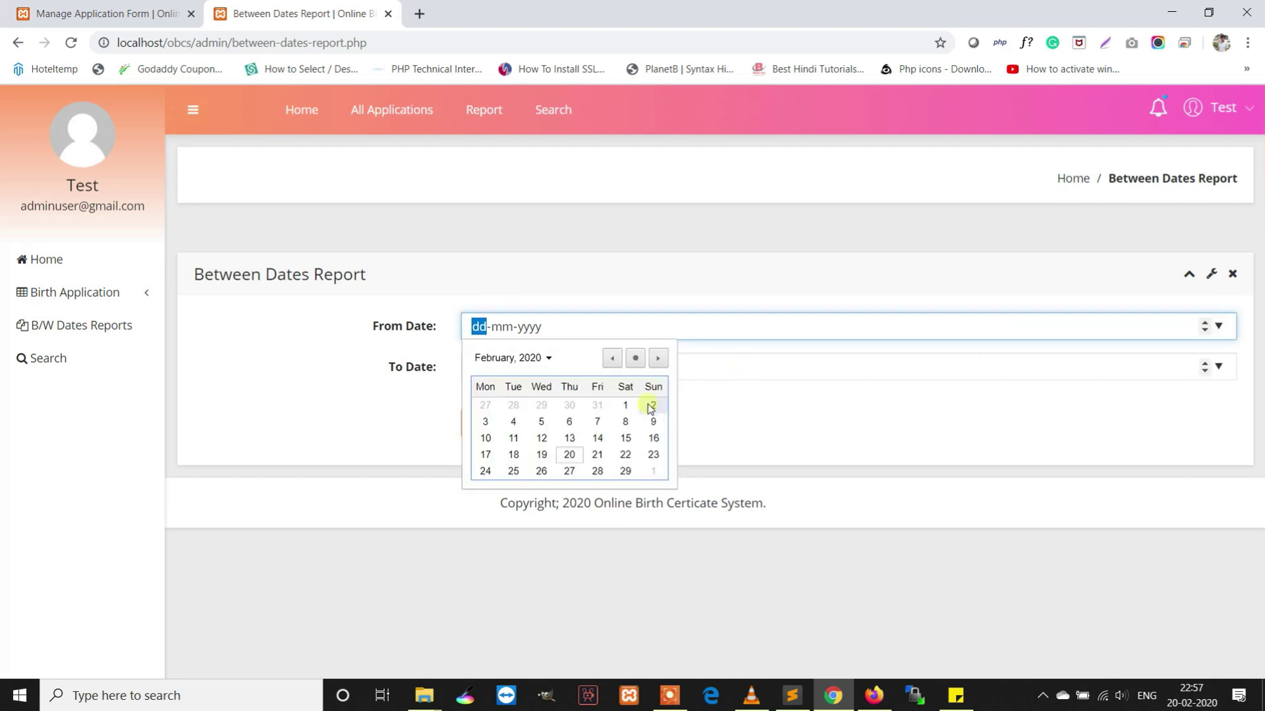
pyautogui.click(625, 405)
pyautogui.click(1220, 367)
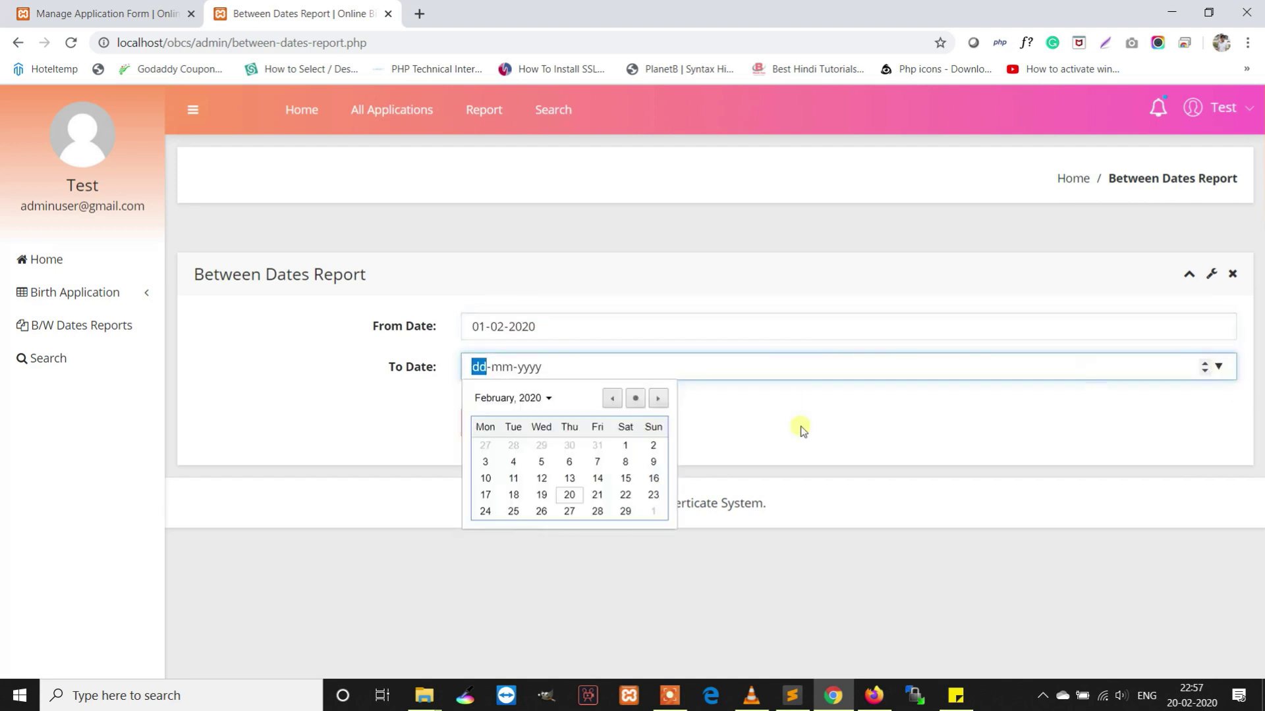
pyautogui.click(580, 495)
pyautogui.click(511, 429)
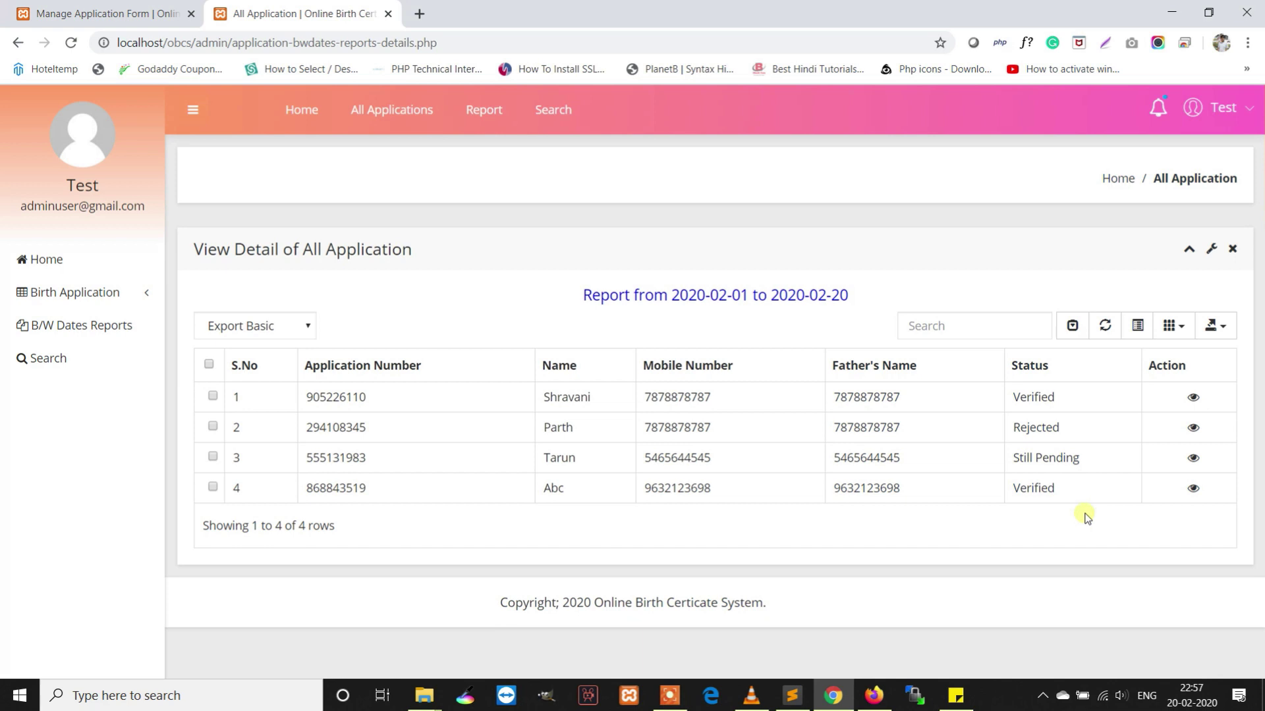
# Search the applications by the first report entry's copied application number
pyautogui.doubleClick(344, 397)
pyautogui.rightClick(344, 398)
pyautogui.click(375, 440)
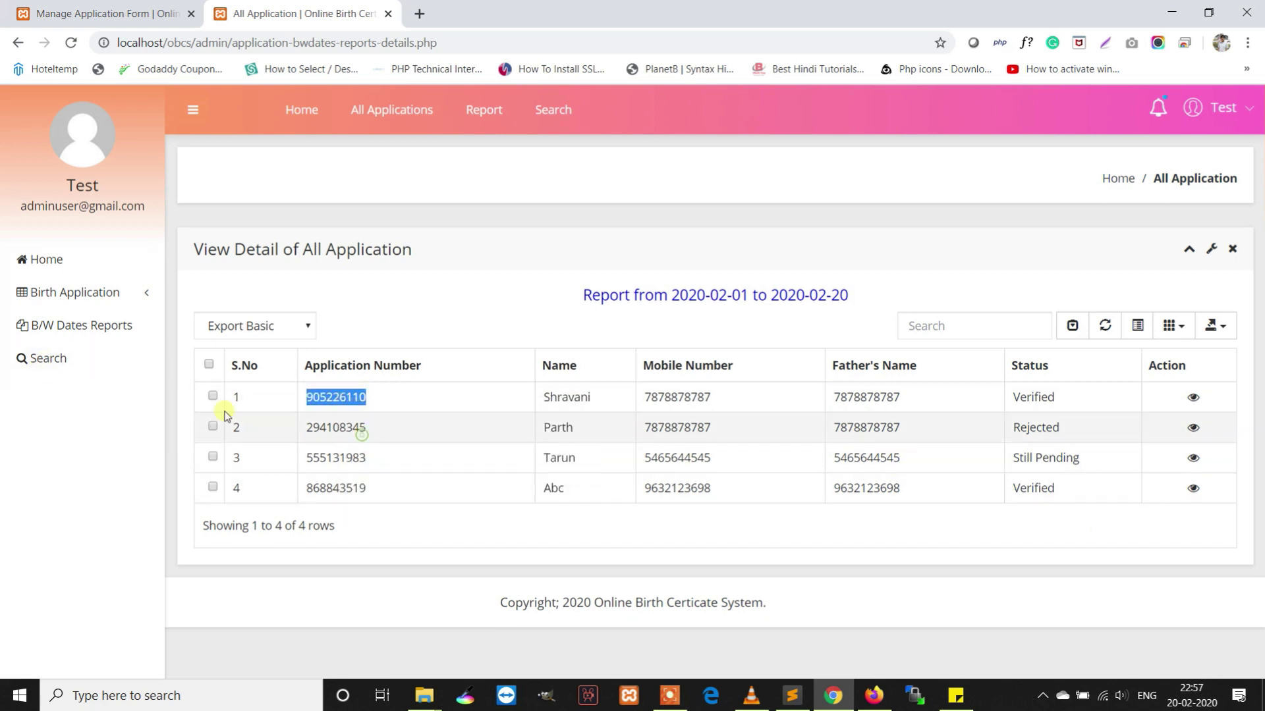
pyautogui.click(94, 372)
pyautogui.click(528, 306)
pyautogui.rightClick(527, 306)
pyautogui.click(563, 430)
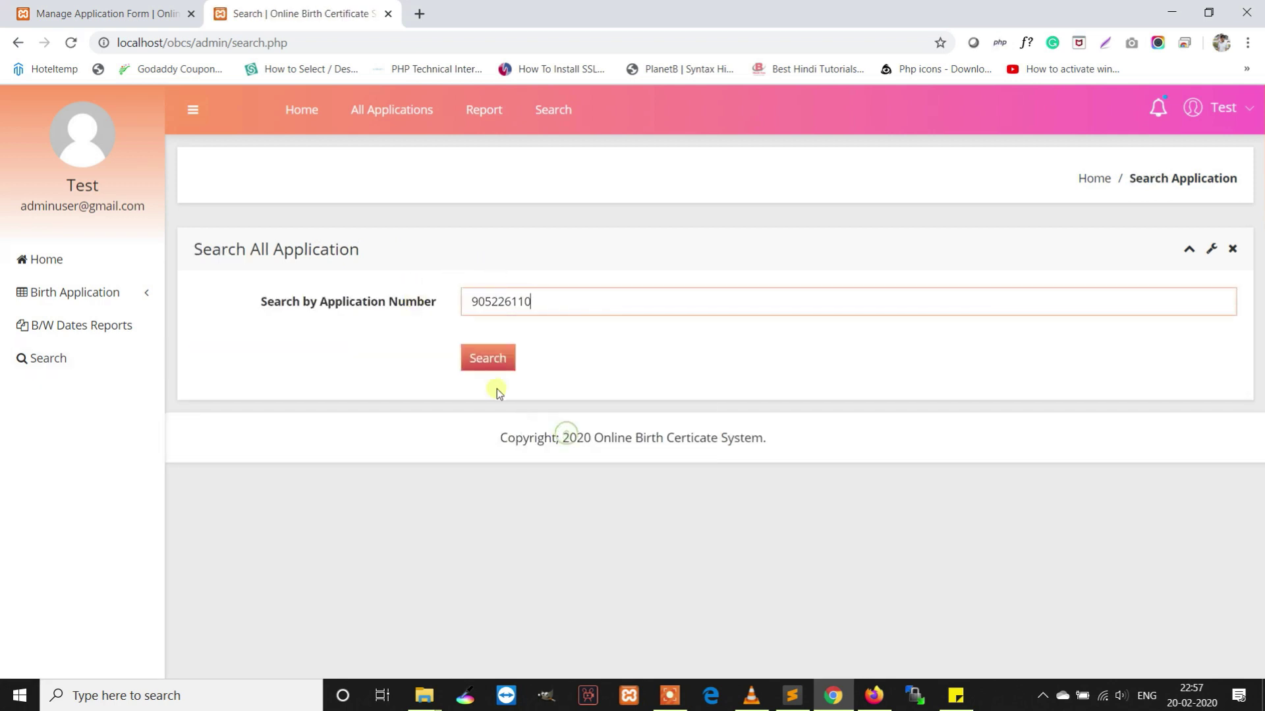
pyautogui.click(491, 369)
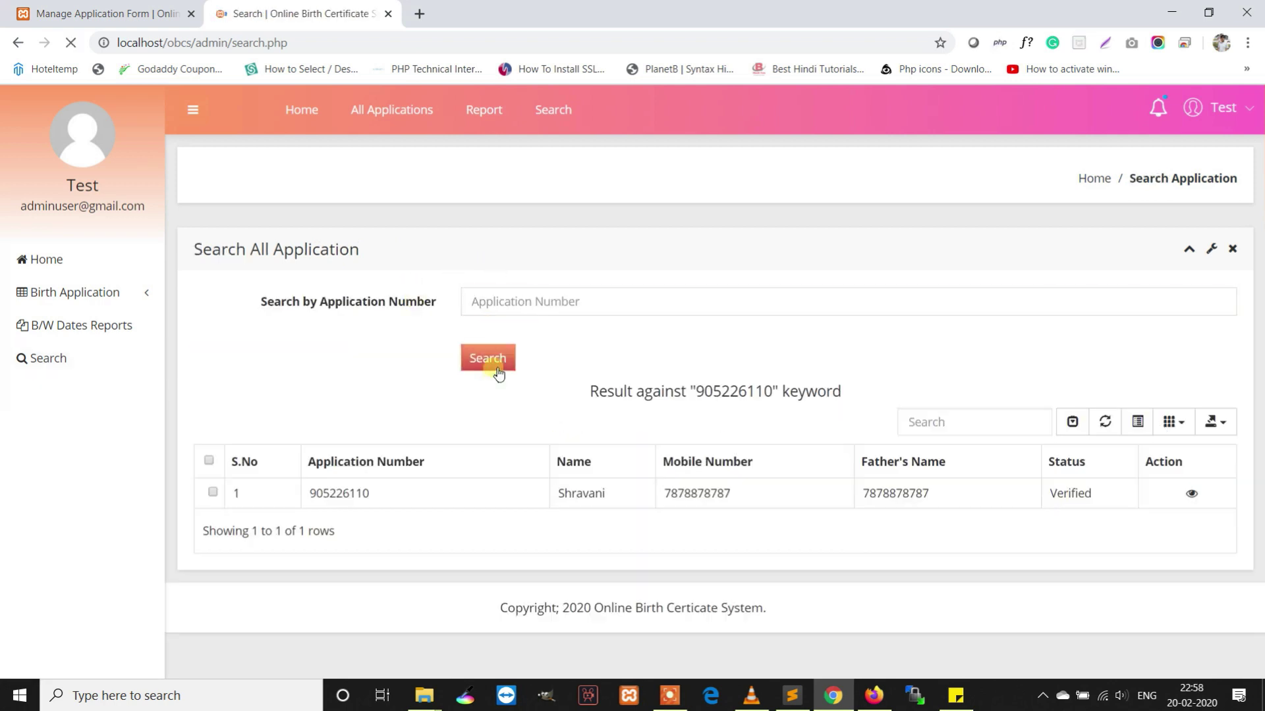
# View the found Verified application's details, then go to the All Applications list
pyautogui.click(1177, 494)
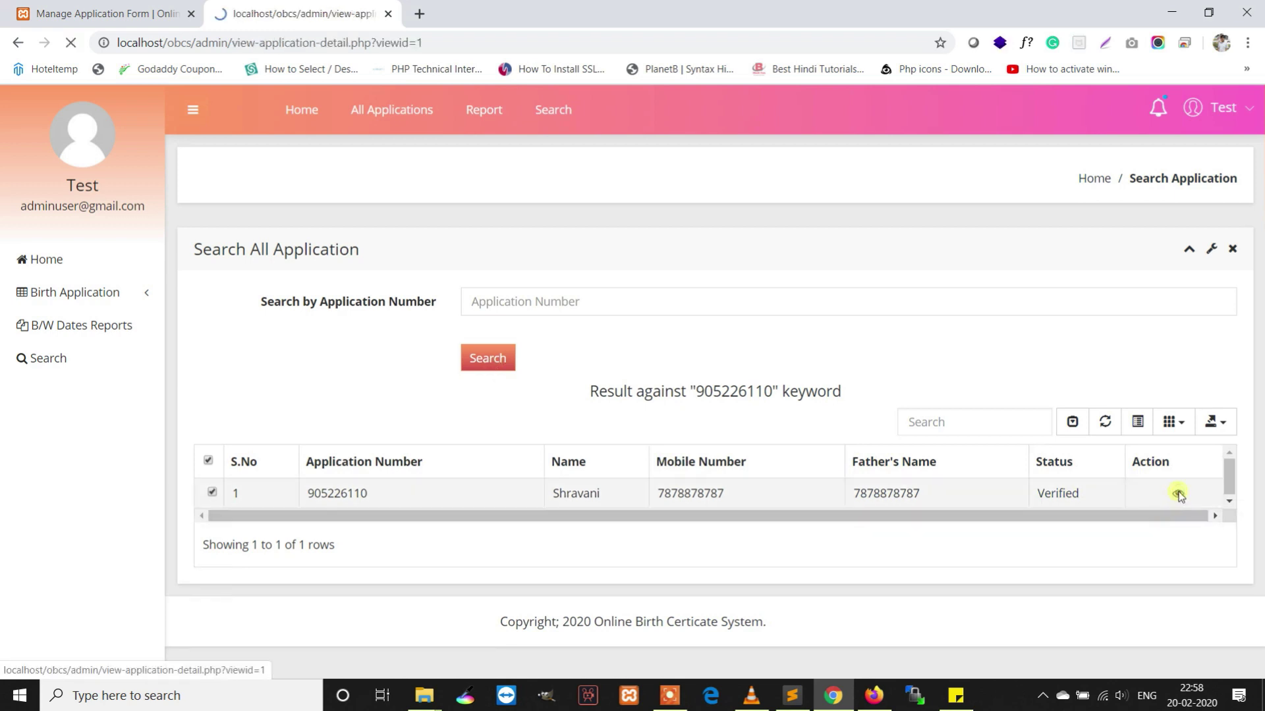
pyautogui.click(485, 107)
pyautogui.click(561, 117)
pyautogui.click(406, 112)
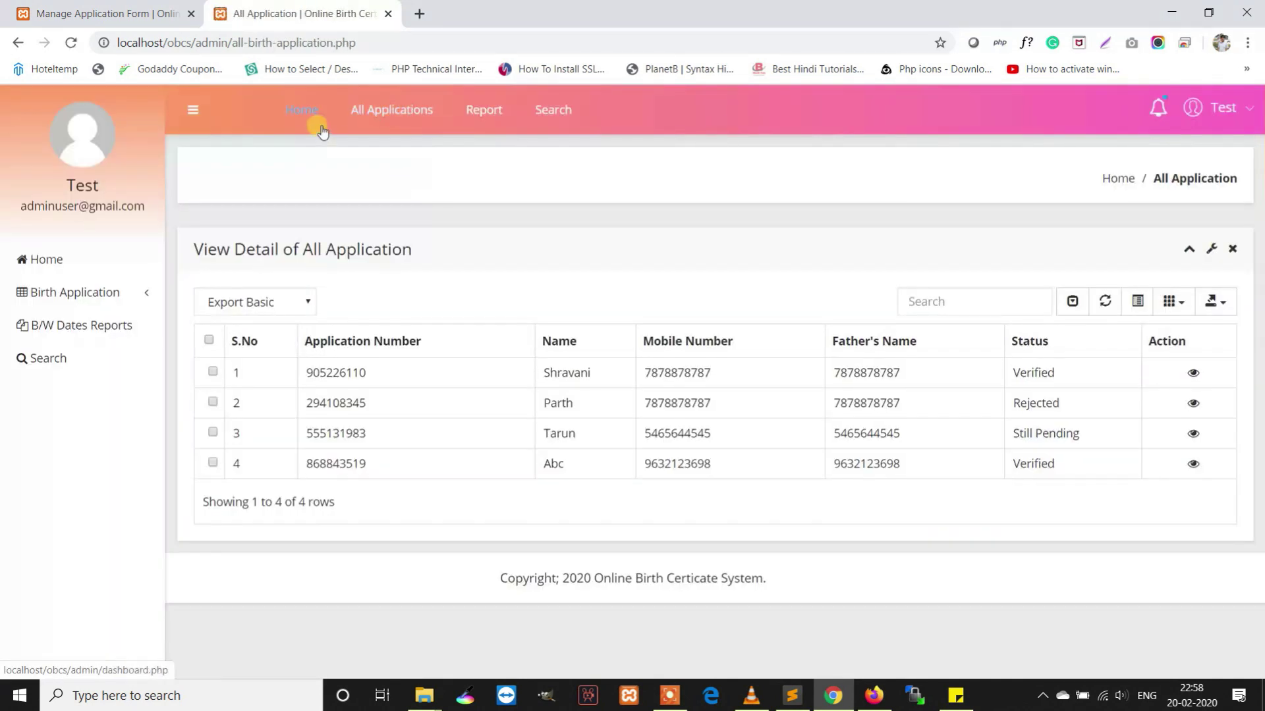
# Check the admin dashboard notifications and view the admin's profile details
pyautogui.click(321, 129)
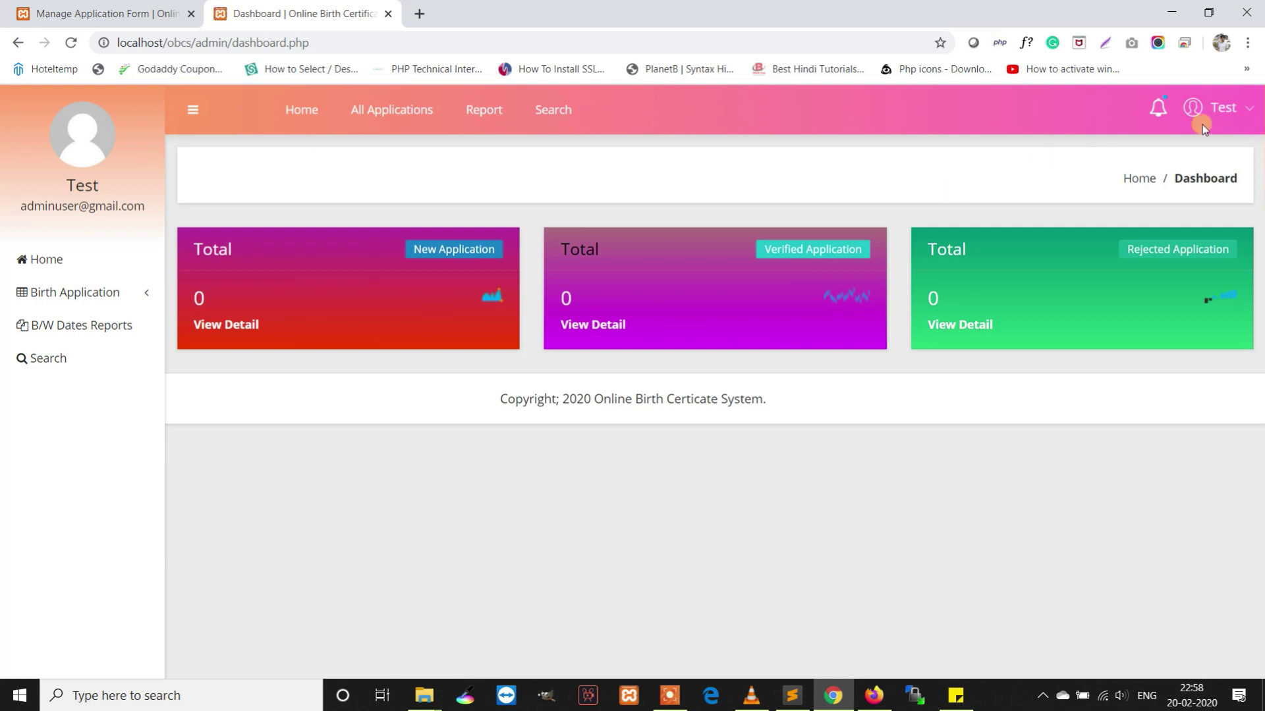
pyautogui.click(1158, 107)
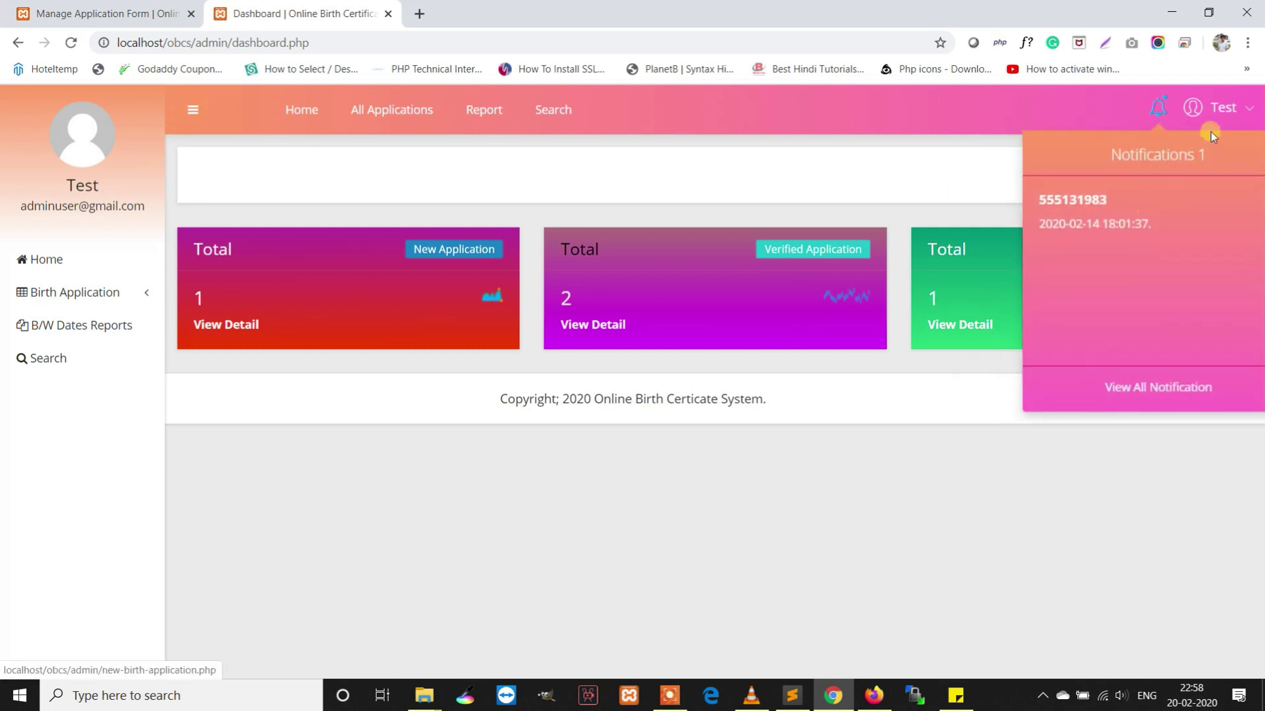
pyautogui.click(1218, 109)
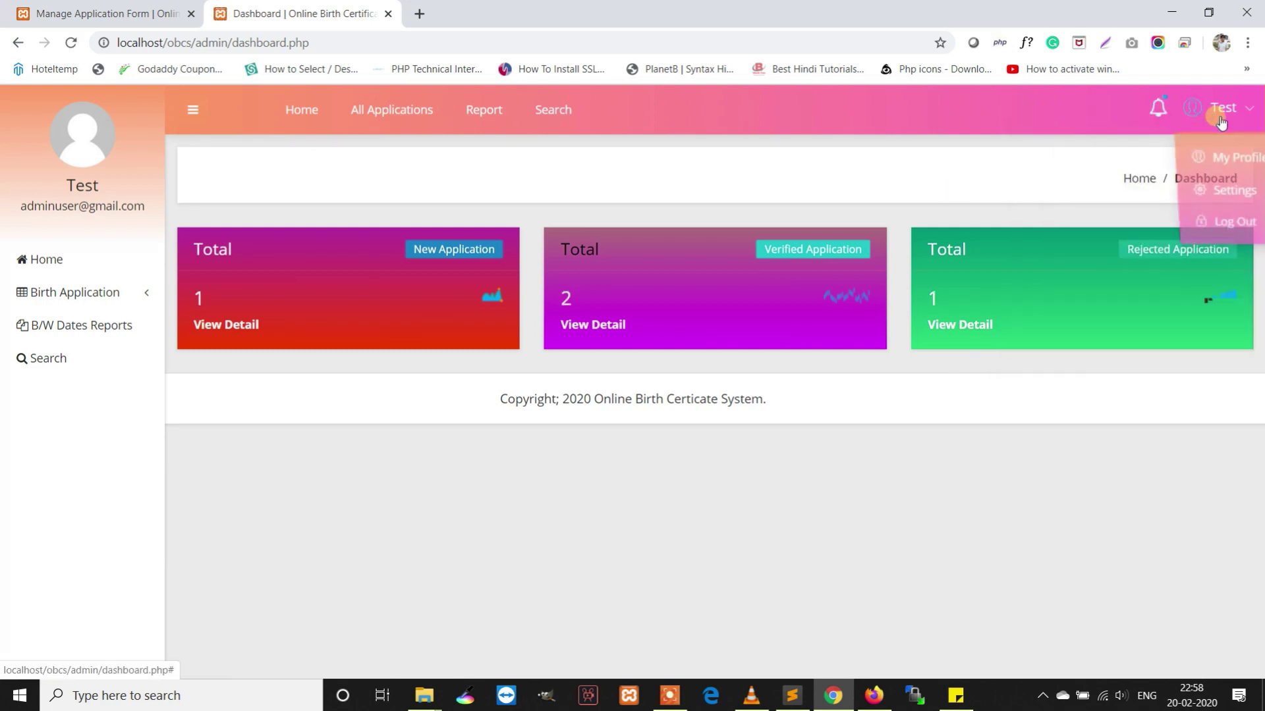
pyautogui.click(1238, 158)
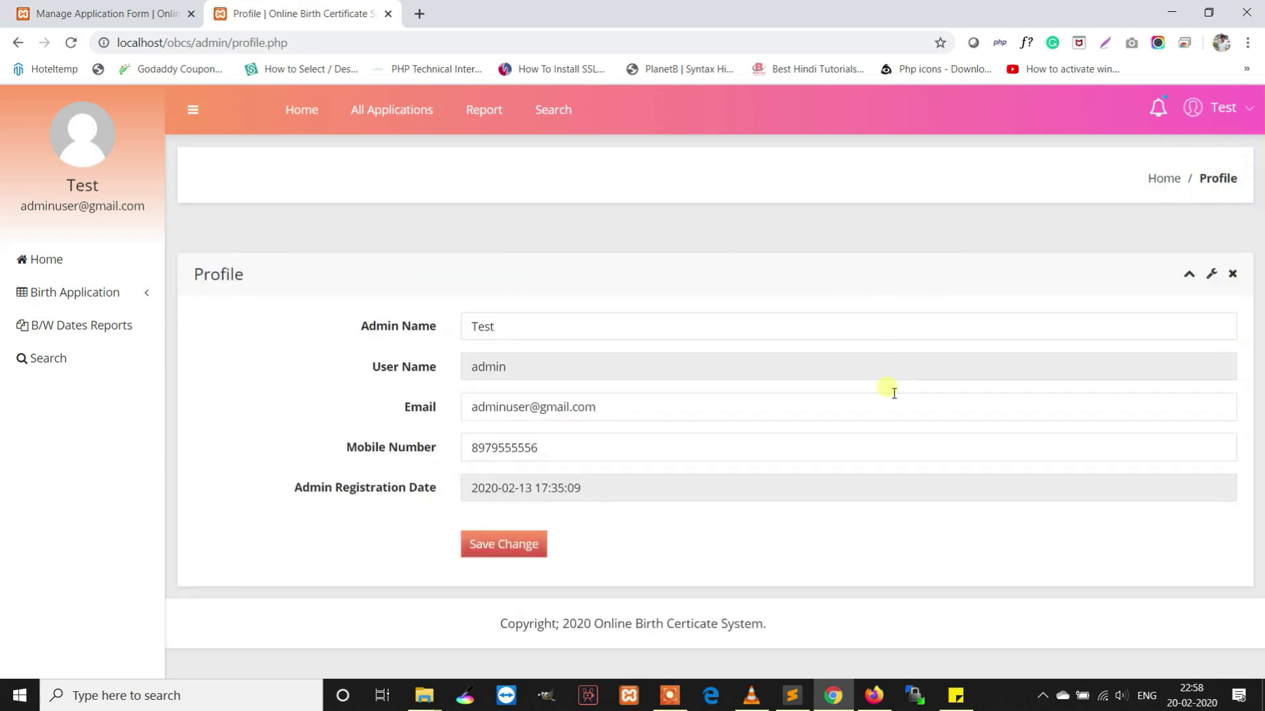
# Try saving the empty change-password form, then log the admin out
pyautogui.click(1223, 110)
pyautogui.click(1222, 191)
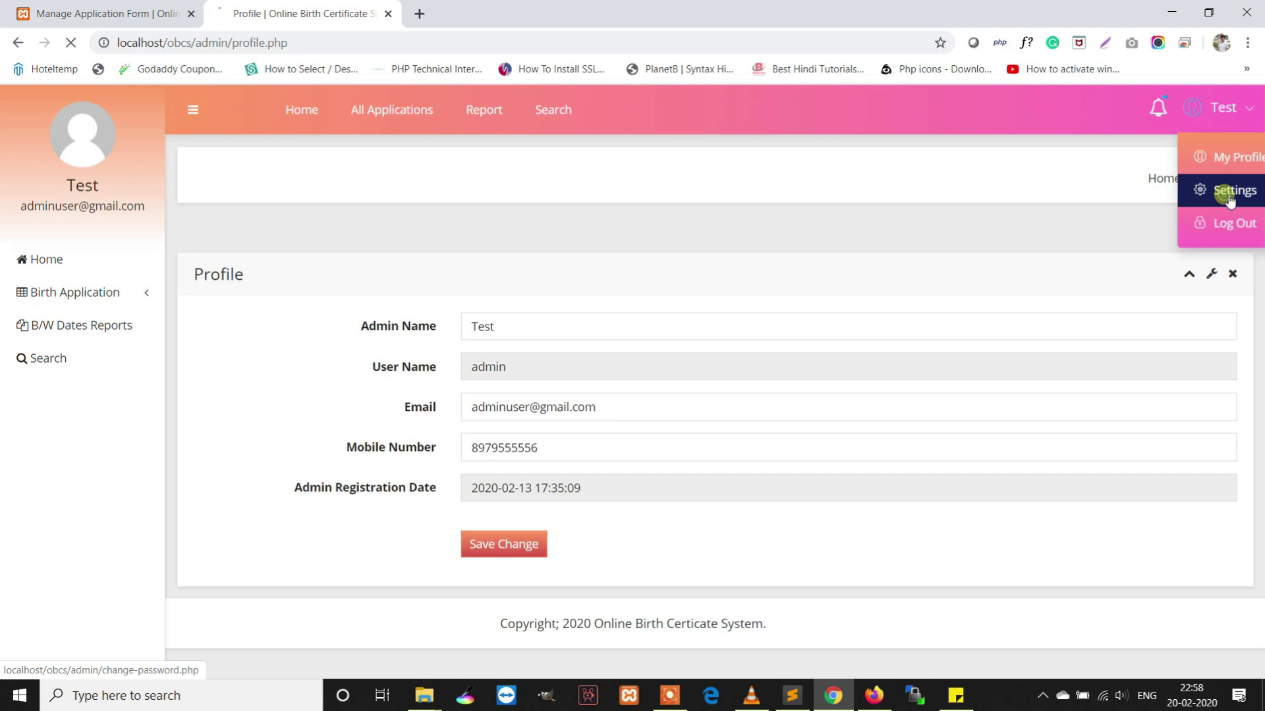
pyautogui.click(615, 337)
pyautogui.click(574, 369)
pyautogui.click(570, 407)
pyautogui.click(527, 464)
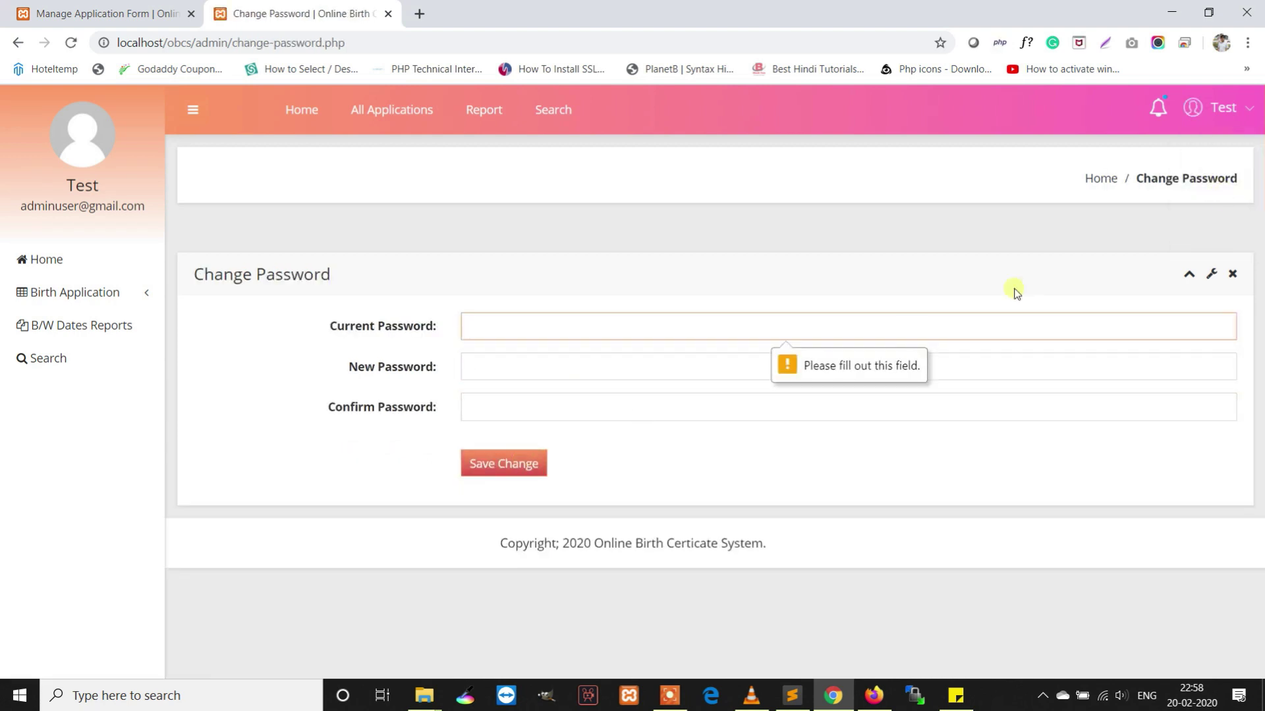
pyautogui.click(1223, 107)
pyautogui.click(1216, 226)
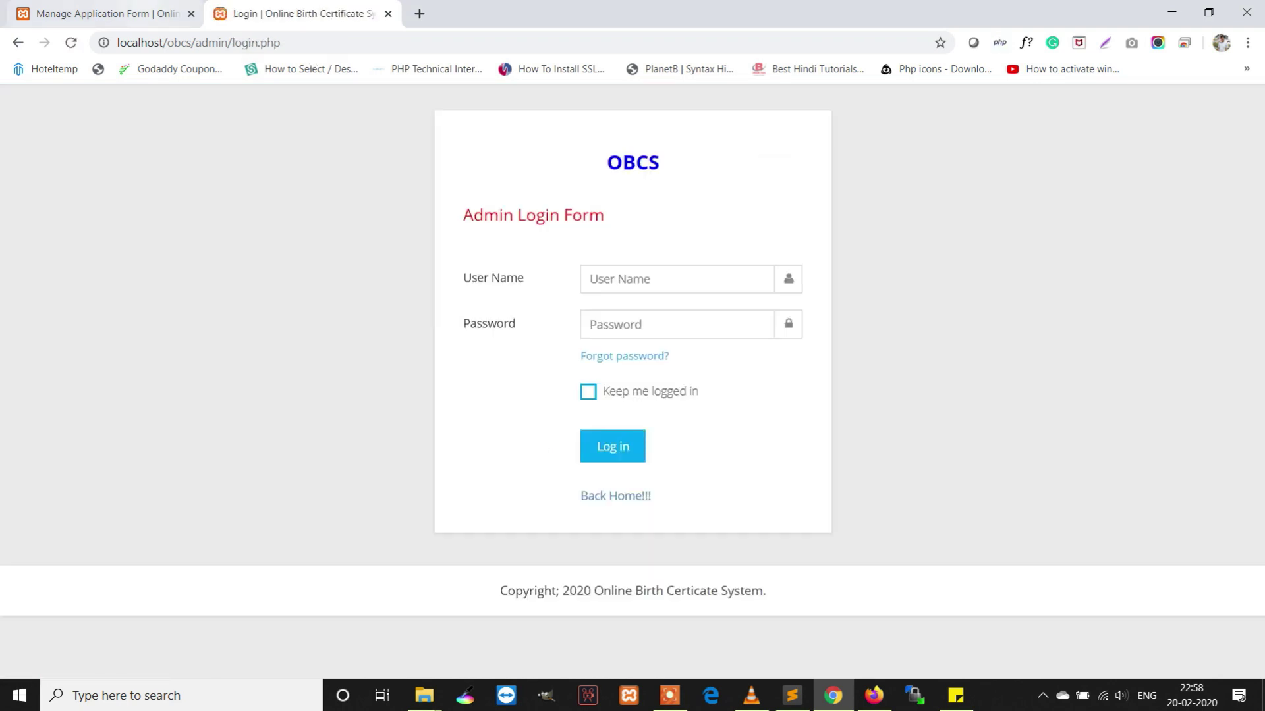
# Log the user out, preview the user password-reset form, and return to the home page
pyautogui.click(99, 13)
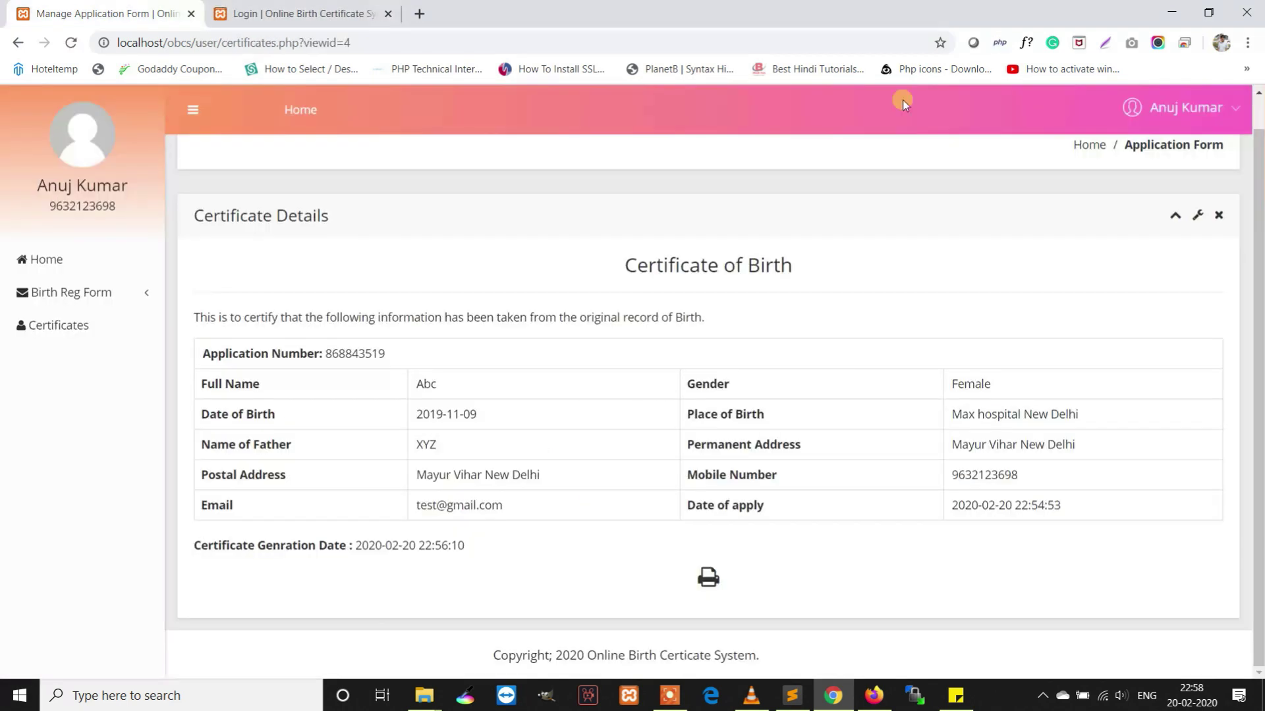
pyautogui.click(1208, 119)
pyautogui.click(1154, 223)
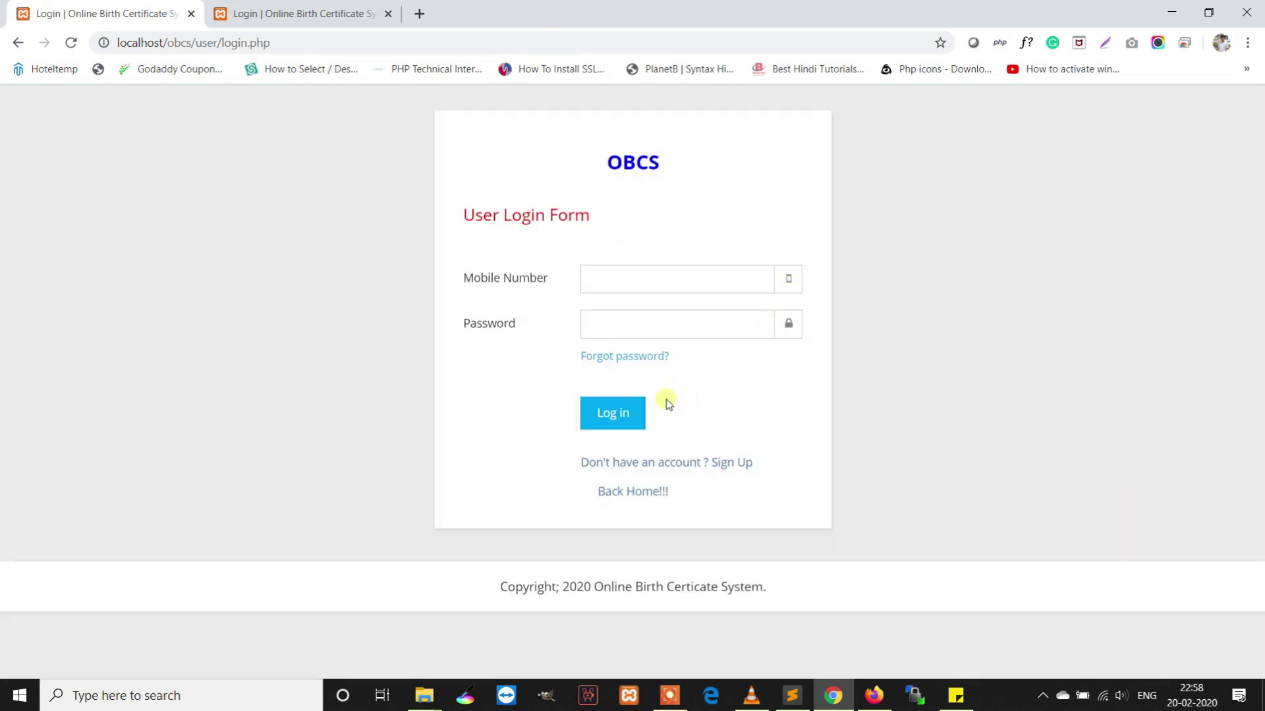
pyautogui.click(634, 357)
pyautogui.click(666, 285)
pyautogui.click(657, 324)
pyautogui.click(668, 370)
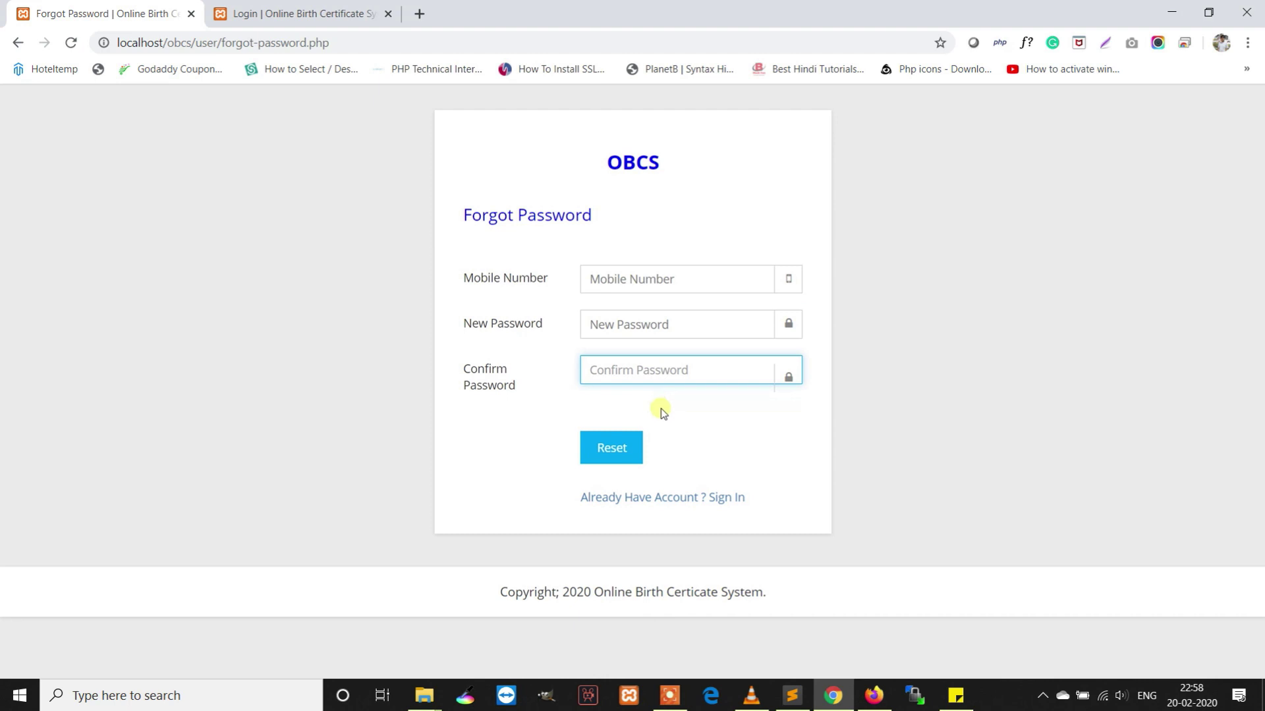
pyautogui.click(666, 505)
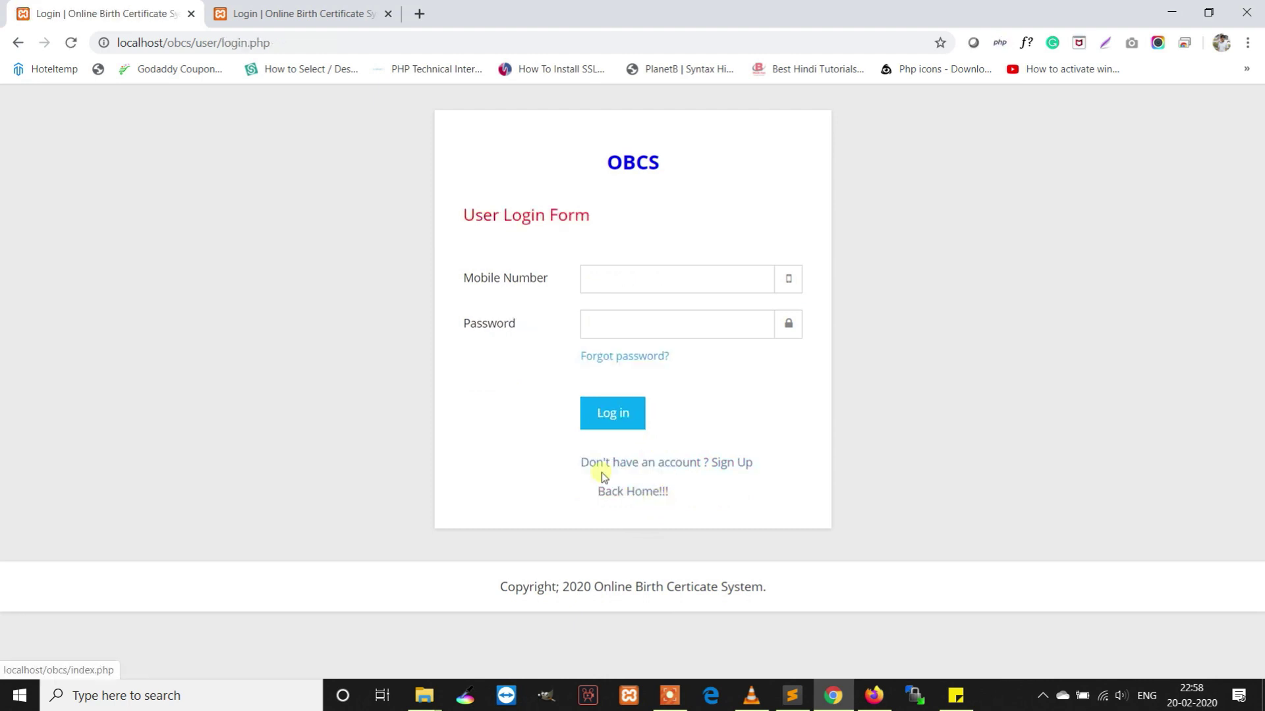
pyautogui.click(626, 490)
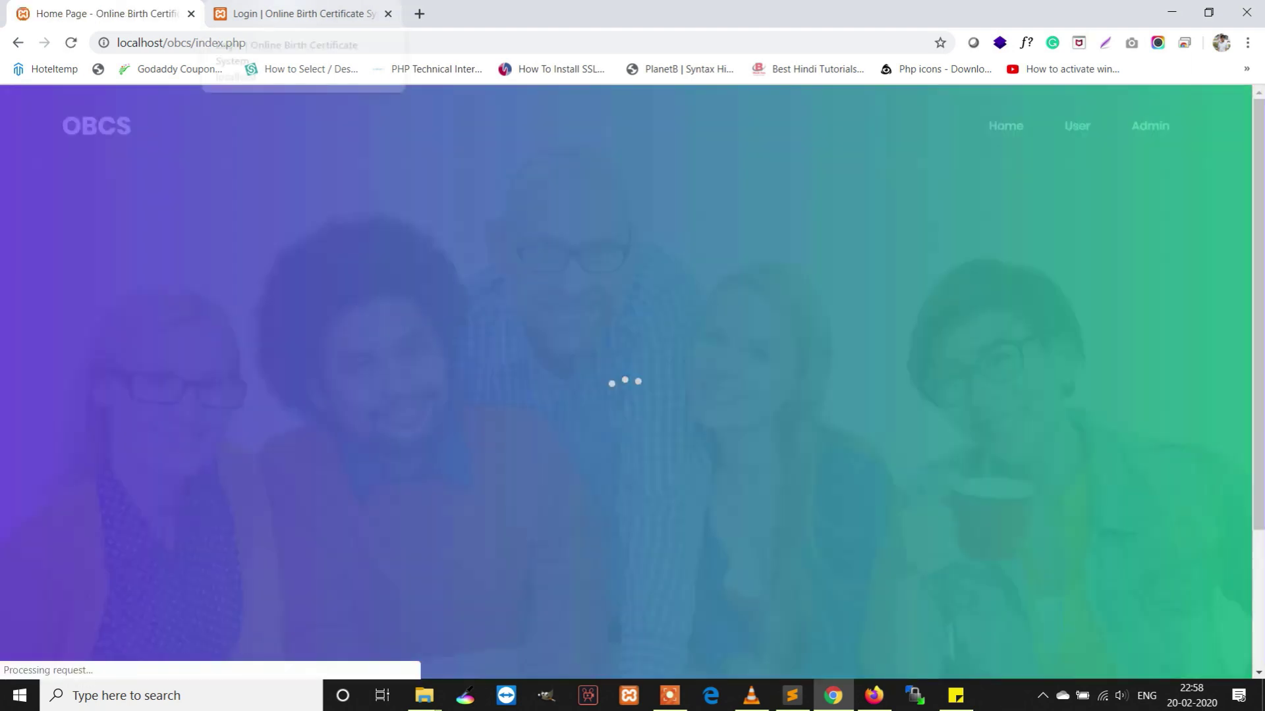
# Preview the admin password-reset form's email, mobile and password fields, then close that tab
pyautogui.click(279, 5)
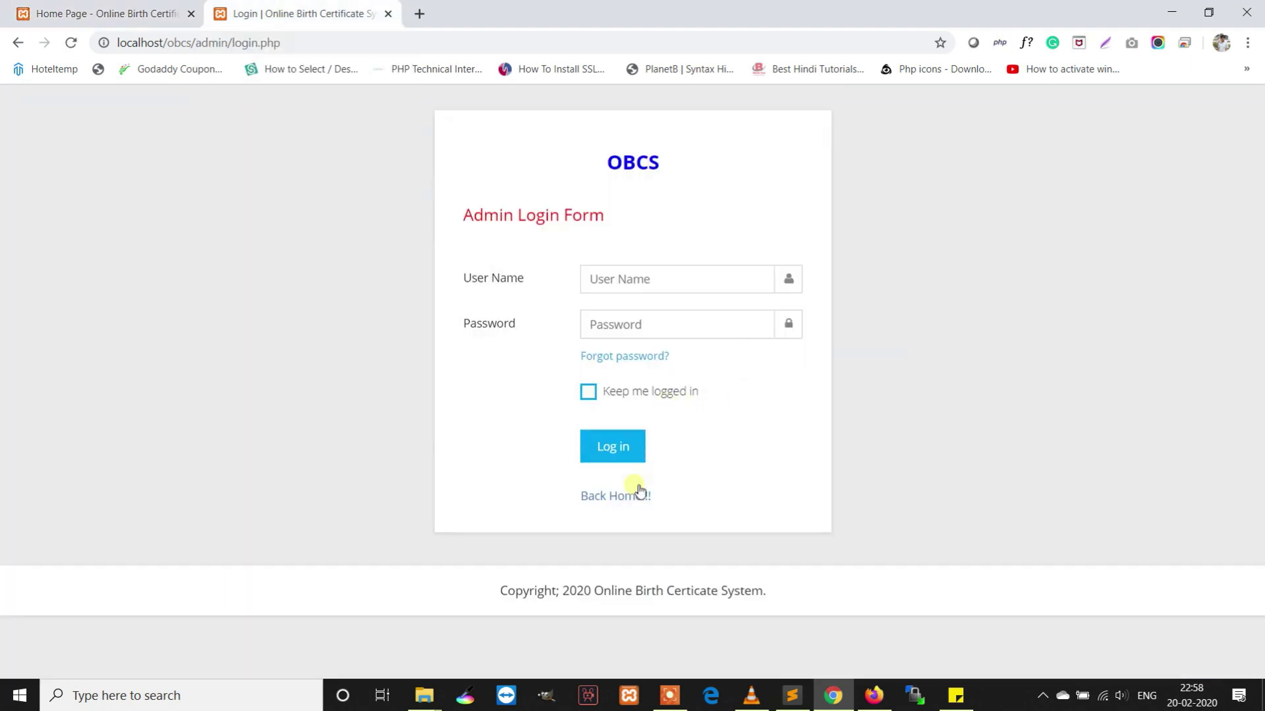
pyautogui.click(652, 356)
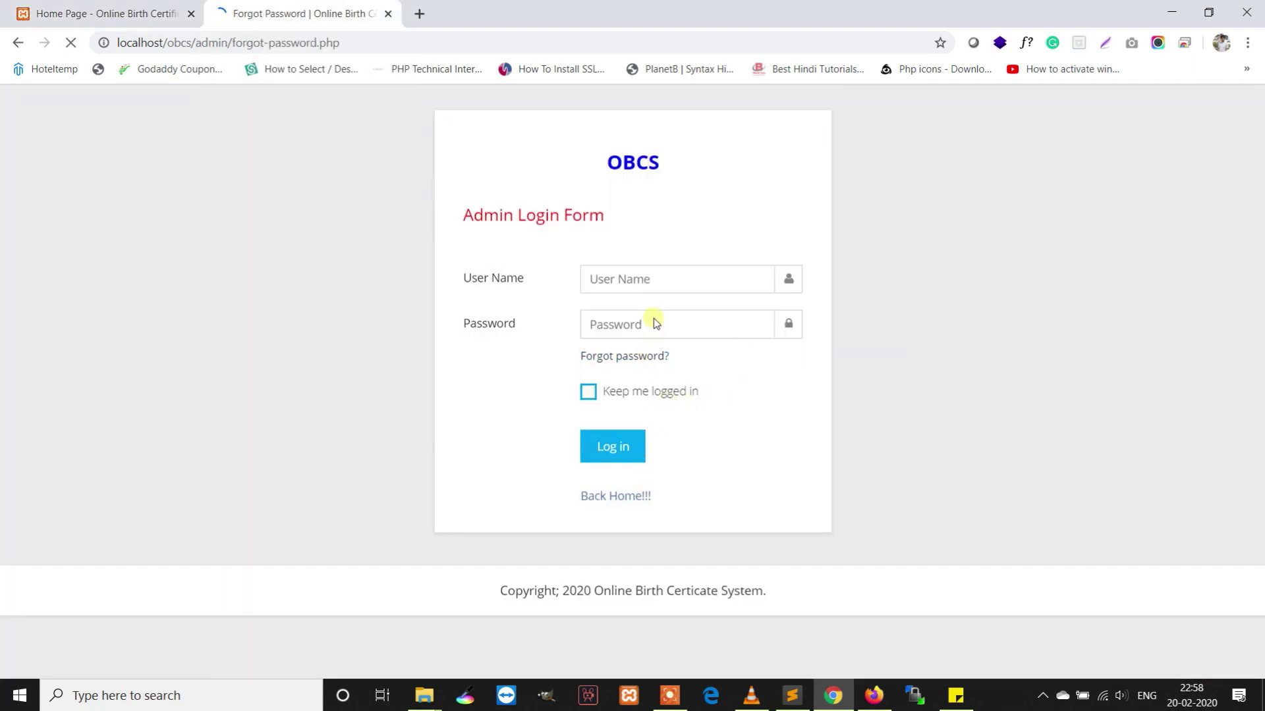
pyautogui.click(659, 289)
pyautogui.click(652, 324)
pyautogui.click(668, 369)
pyautogui.click(676, 415)
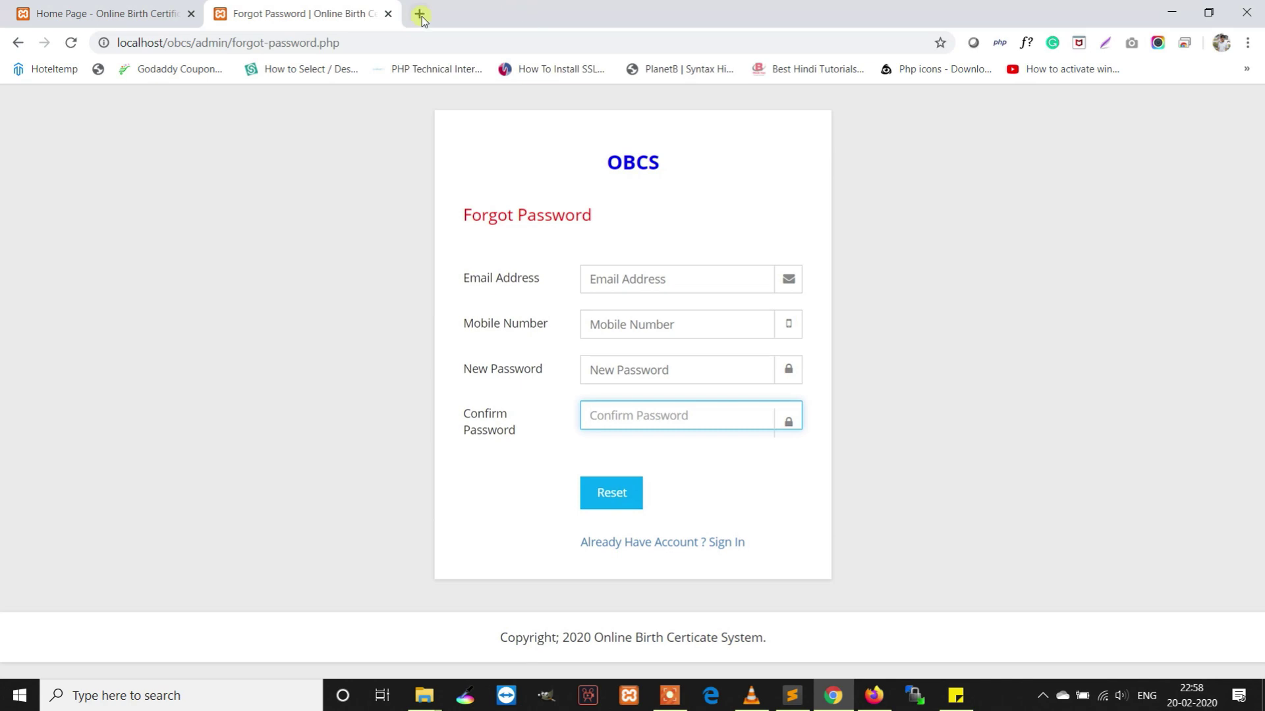
pyautogui.click(388, 14)
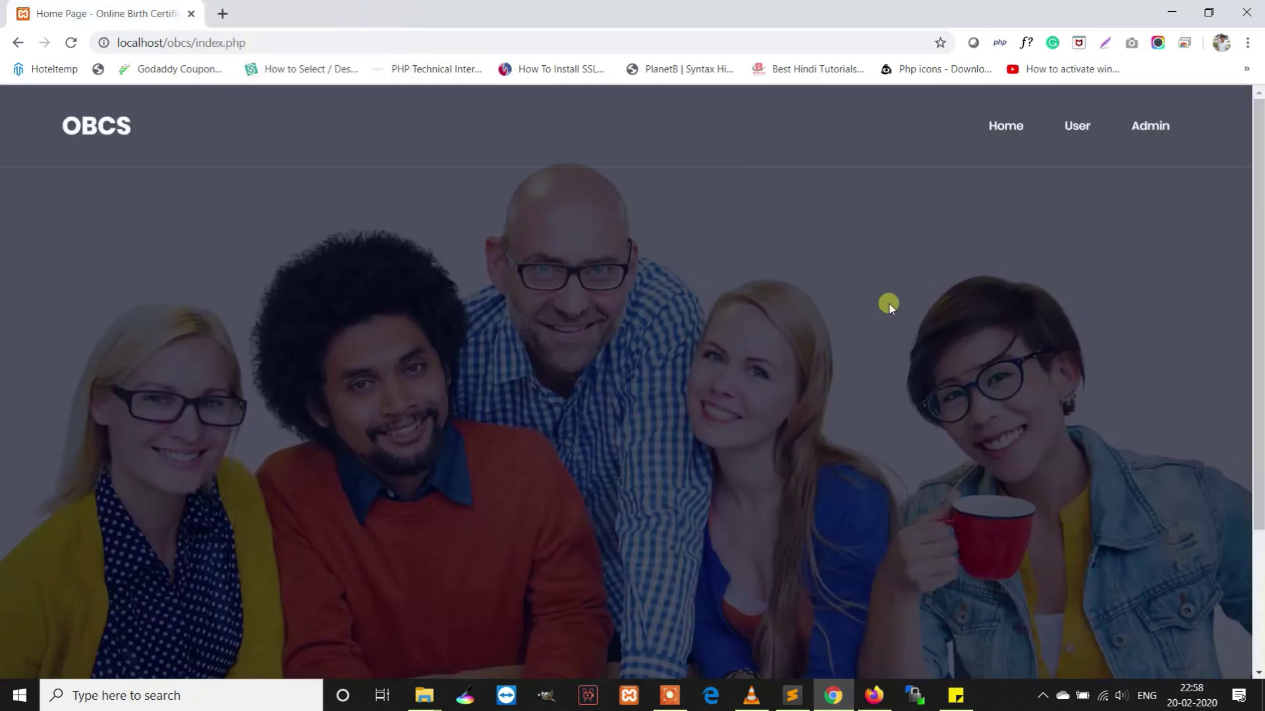
pyautogui.scroll(-5, 890, 310)
pyautogui.scroll(5, 891, 310)
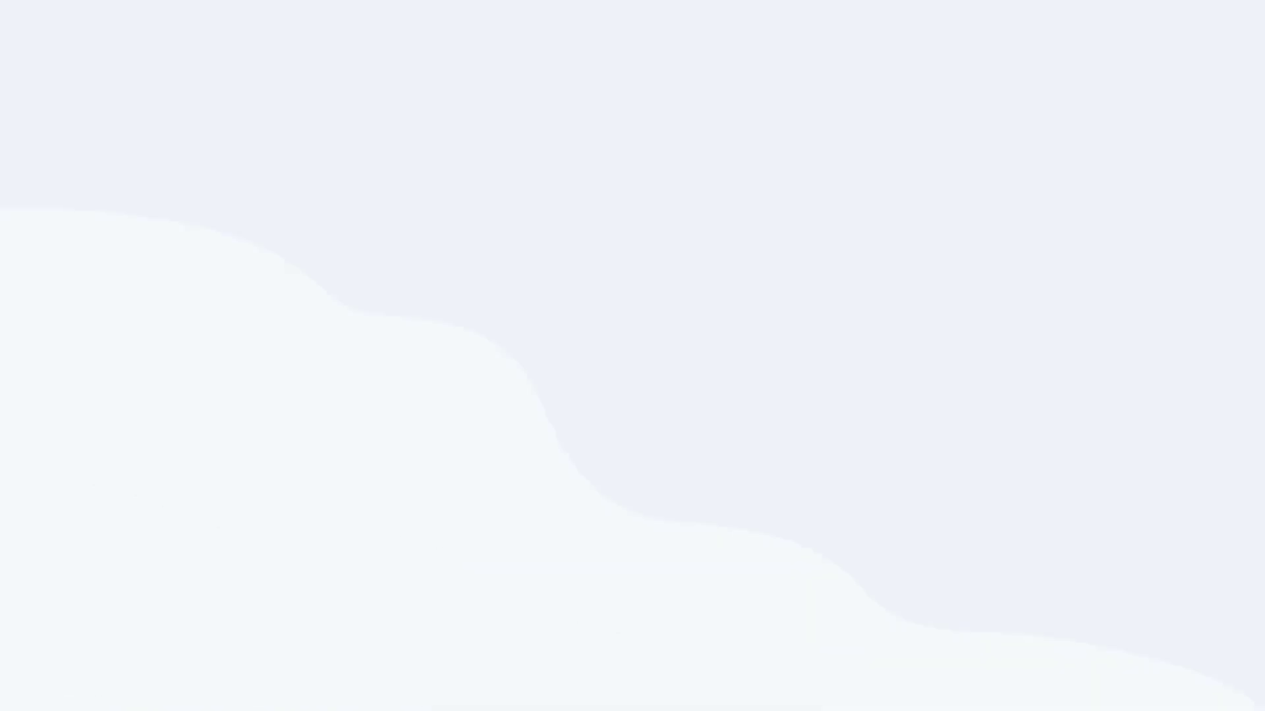